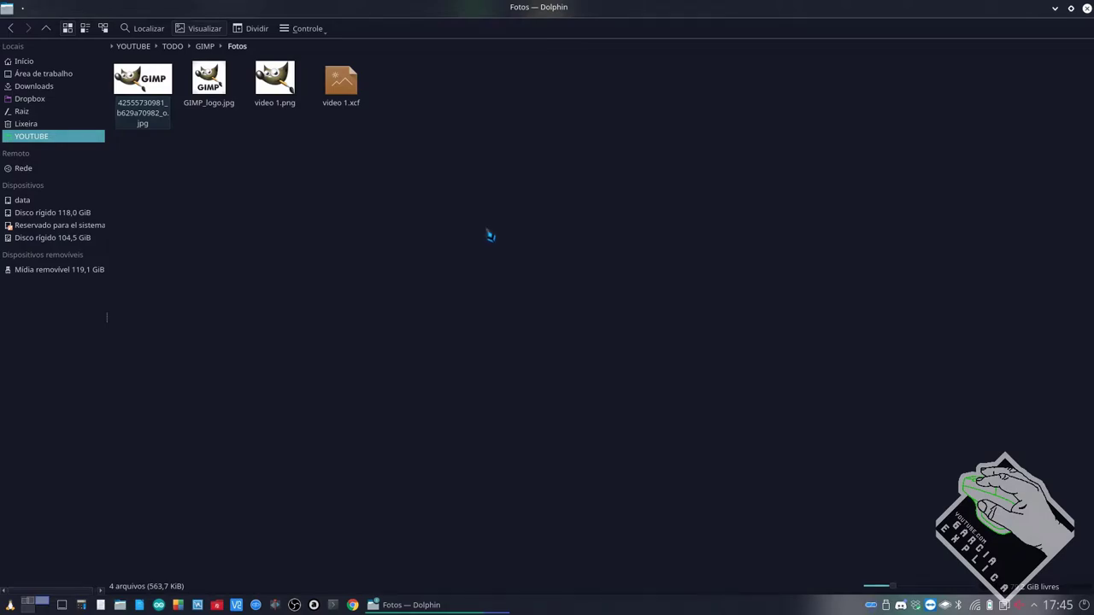
click(142, 79)
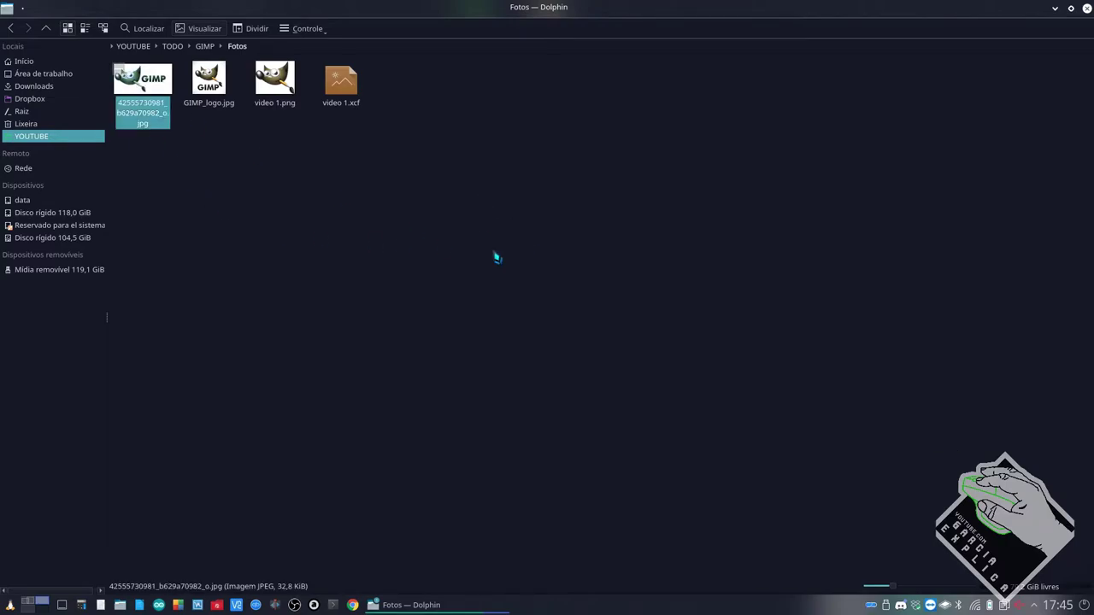
key(Menu)
key(Down)
key(Down)
key(Right)
key(Return)
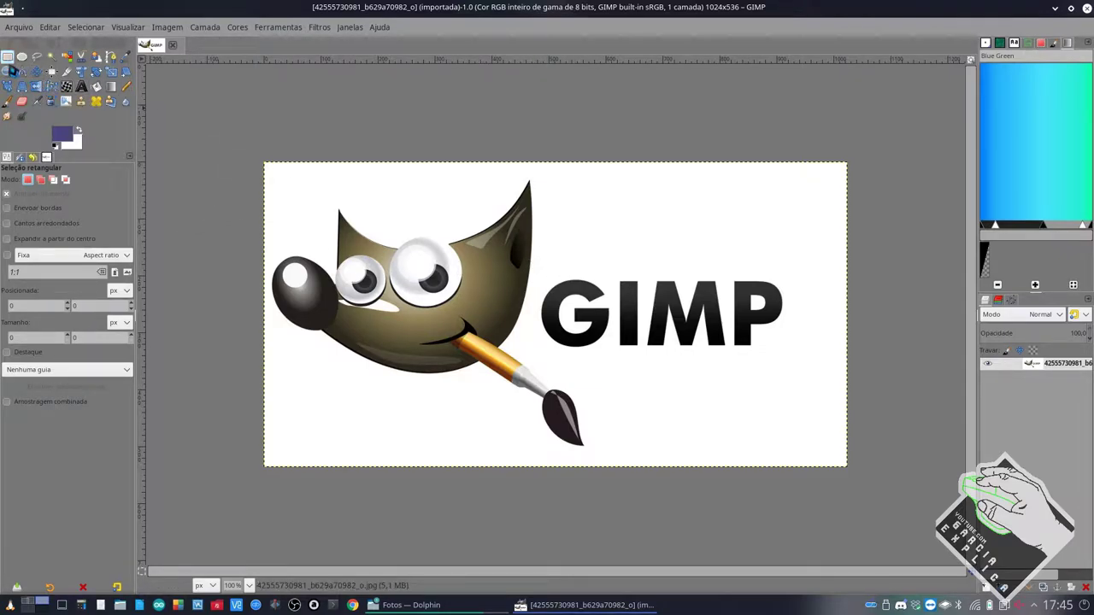
- Return to Rectangle Select, then draw and clear a trial selection
click(22, 56)
click(7, 56)
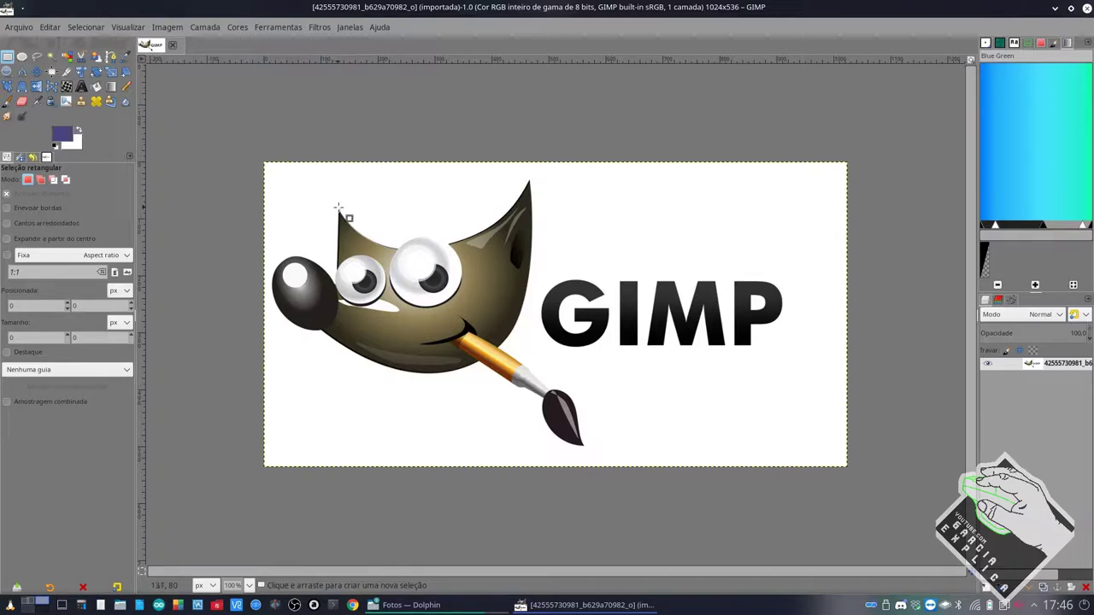
drag(398, 187, 806, 434)
click(756, 450)
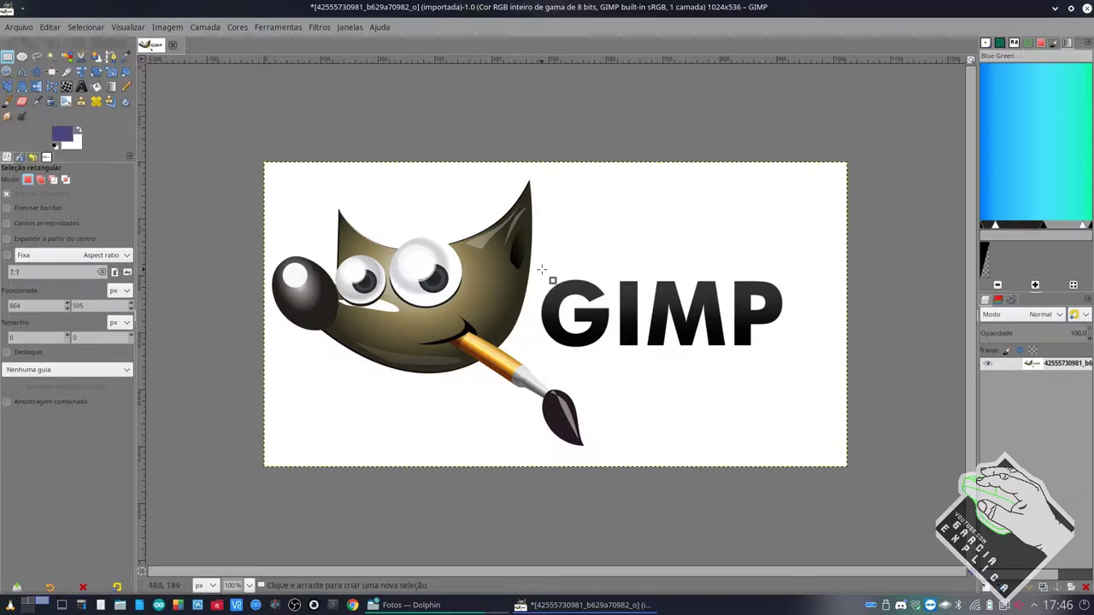
- Draw a rectangle around the word GIMP and tighten its edges to about 444×137 px
drag(539, 270, 794, 360)
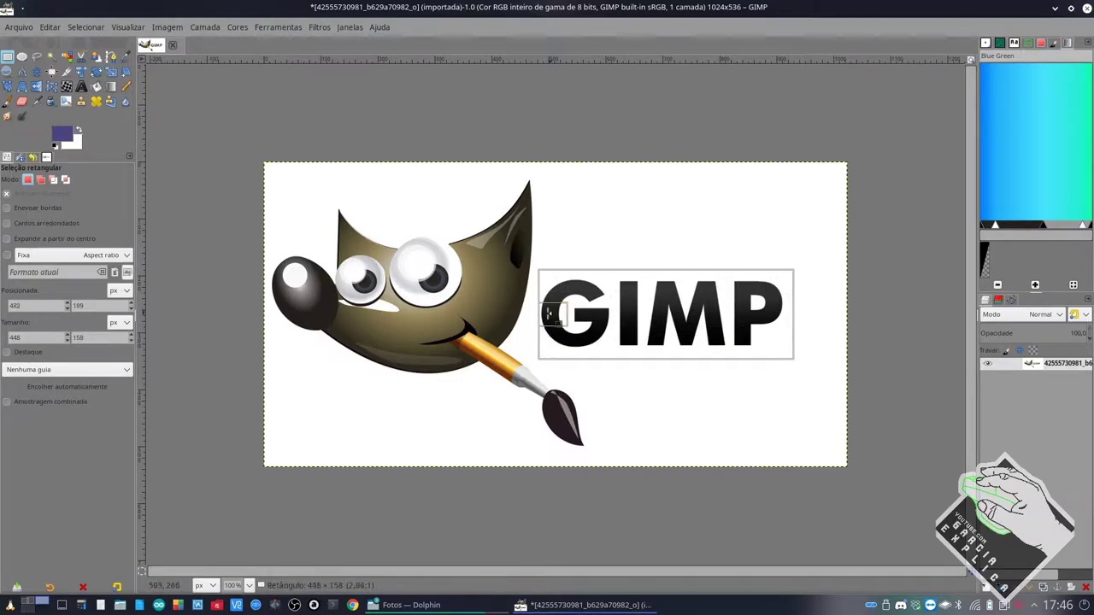
drag(551, 315, 548, 316)
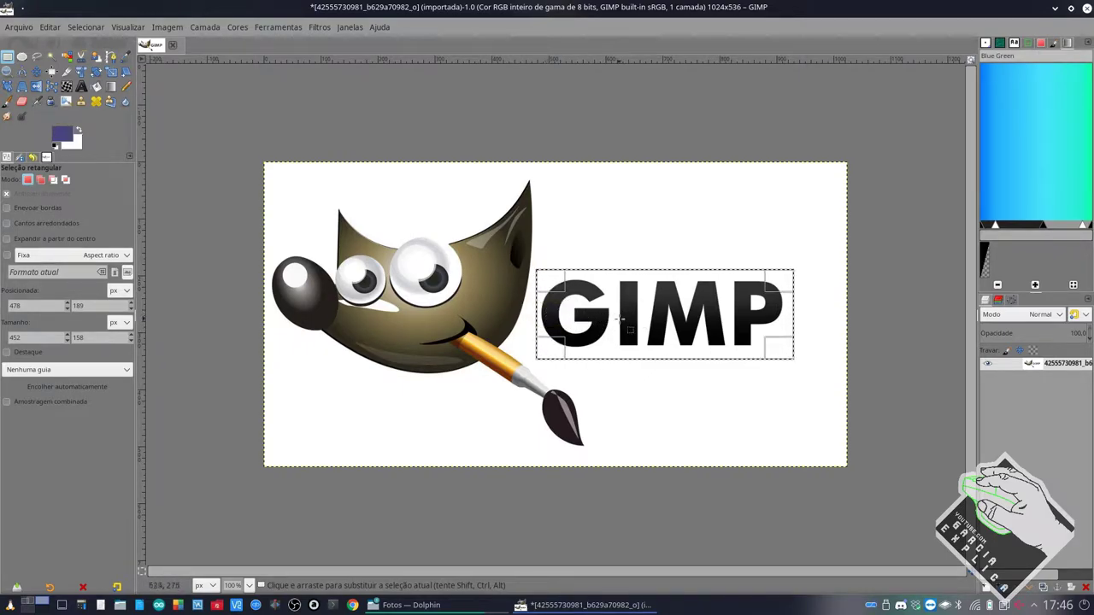
mouse_move(549, 313)
mouse_down()
mouse_move(303, 322)
mouse_move(550, 319)
mouse_up()
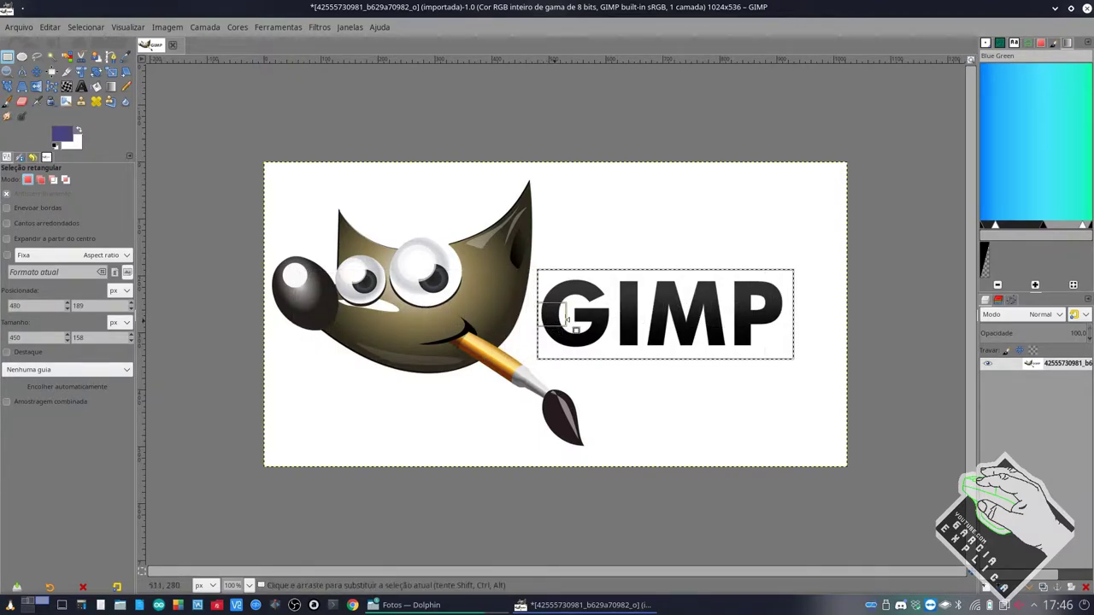
drag(696, 270, 689, 294)
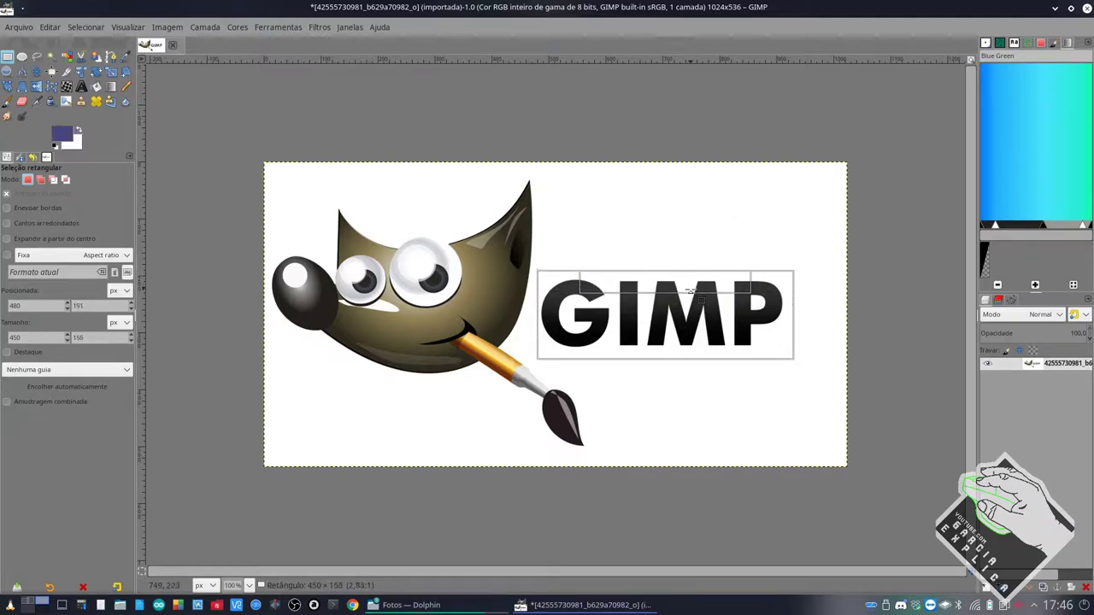
mouse_move(669, 340)
mouse_down()
mouse_move(669, 360)
mouse_move(669, 331)
mouse_up()
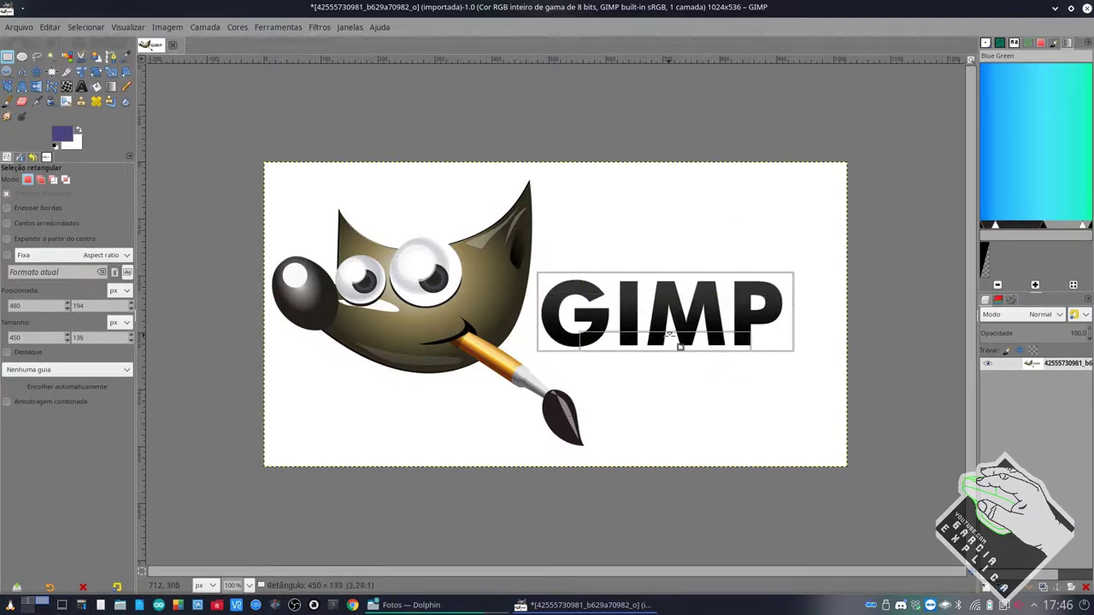
mouse_move(791, 299)
mouse_down()
mouse_move(782, 314)
mouse_move(831, 211)
mouse_move(782, 270)
mouse_up()
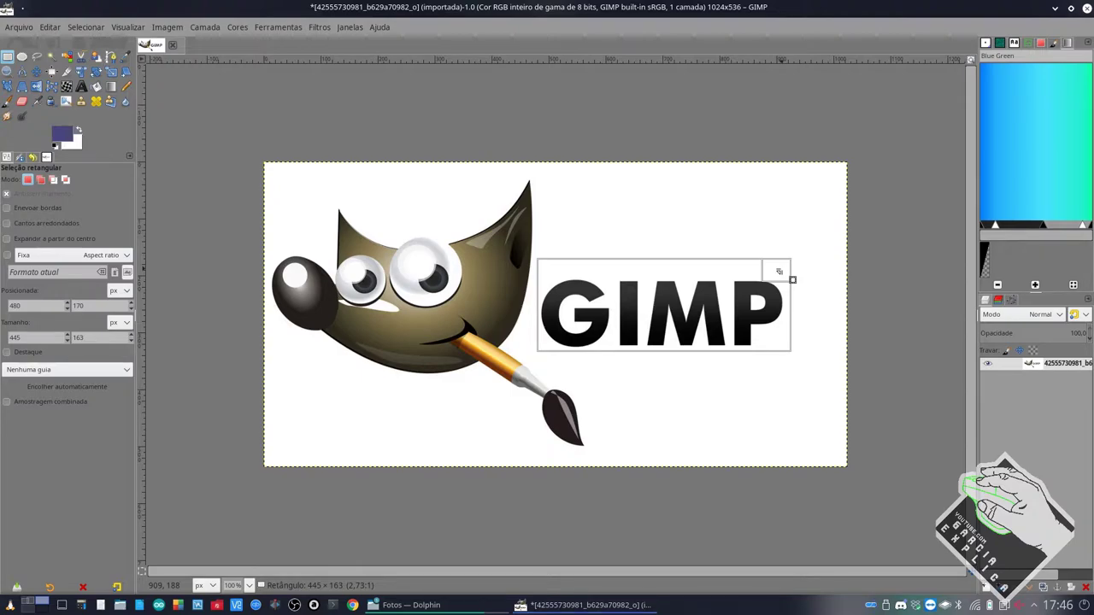
drag(778, 275, 779, 275)
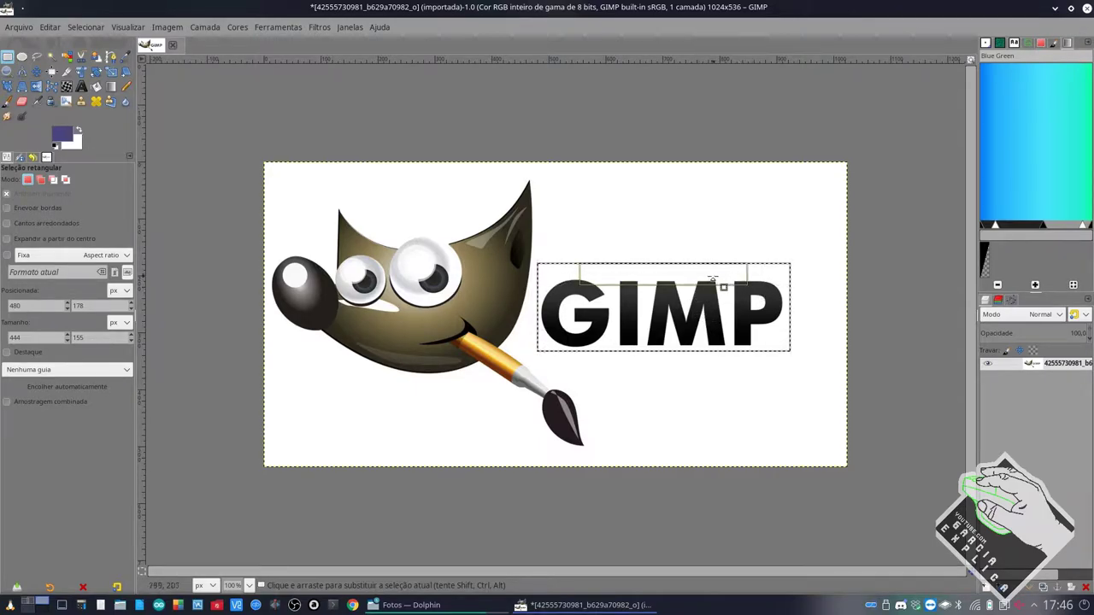
drag(719, 278, 720, 293)
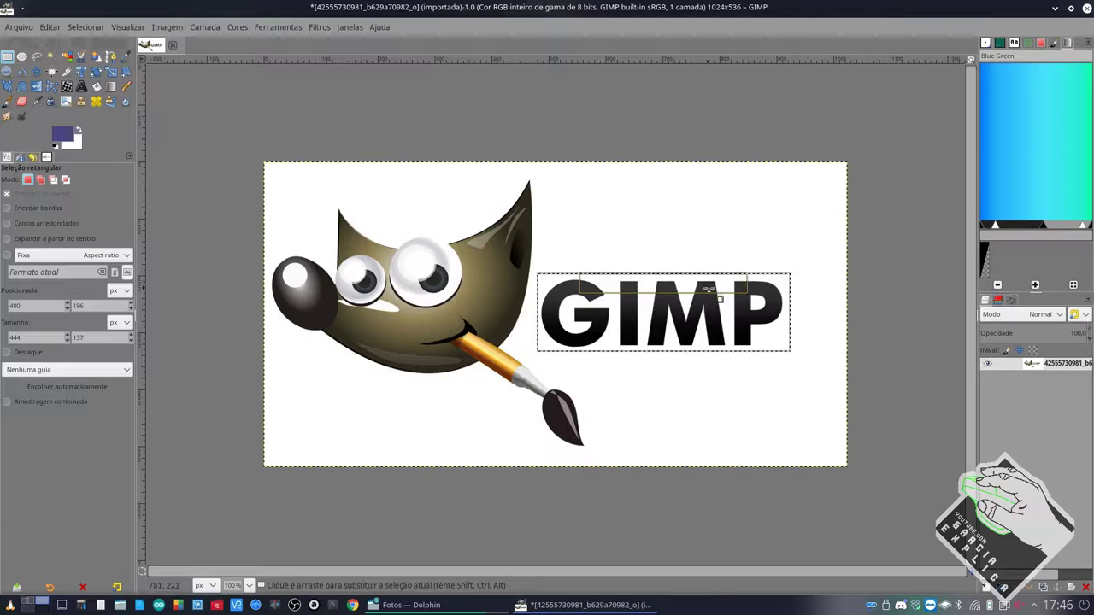
- Copy and paste the GIMP lettering, reposition the floating copy, and anchor it
key(ctrl+c)
key(ctrl+v)
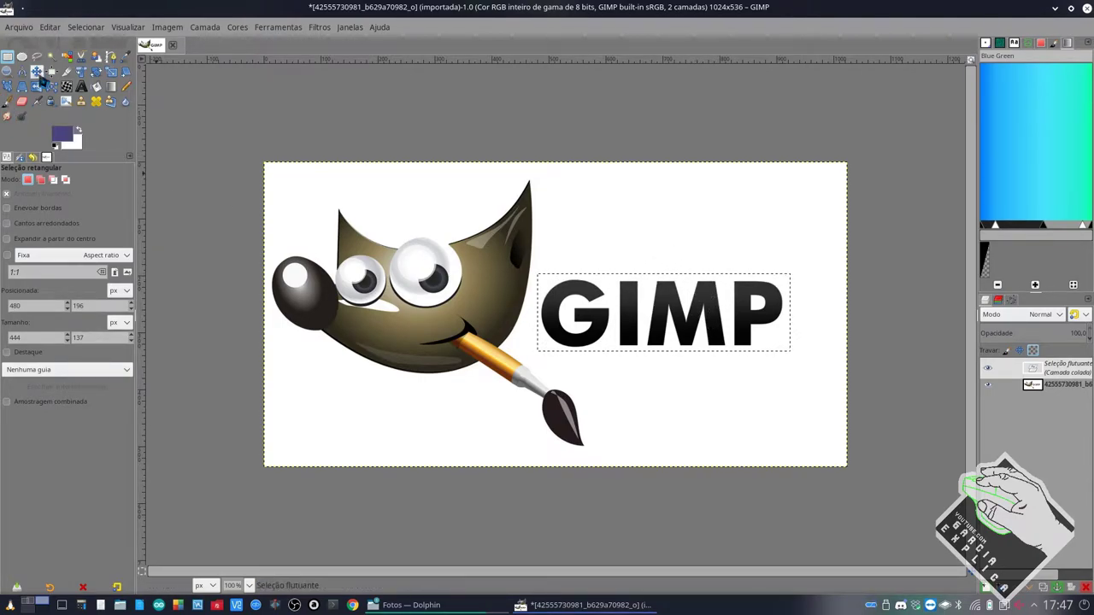
drag(714, 317, 715, 249)
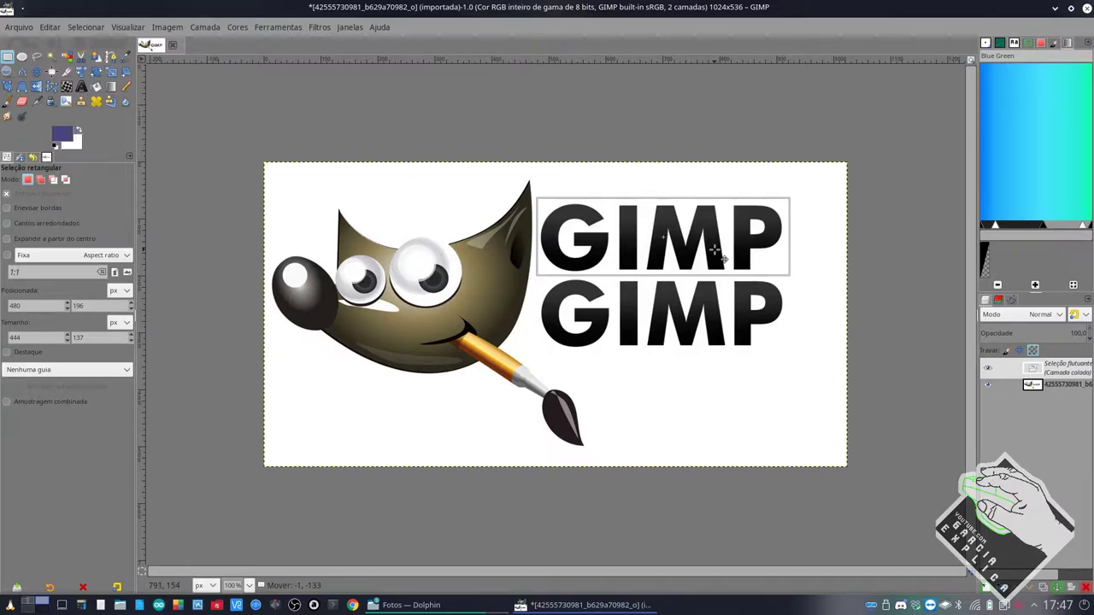
drag(715, 249, 707, 251)
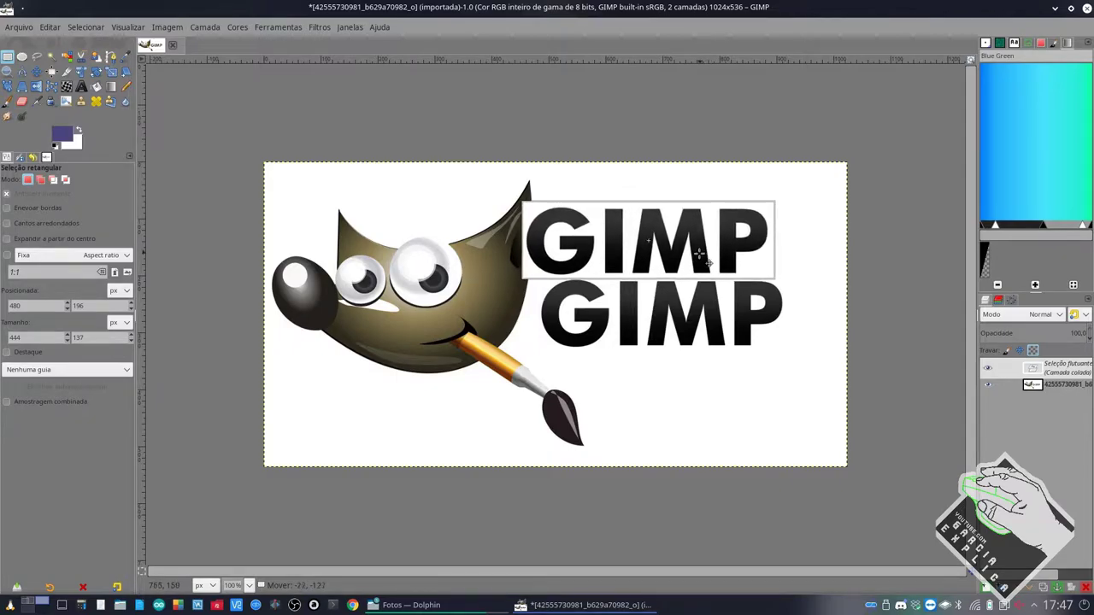
mouse_move(707, 251)
mouse_down()
mouse_move(676, 275)
mouse_move(494, 332)
mouse_move(473, 333)
mouse_move(457, 303)
mouse_move(489, 262)
mouse_move(679, 231)
mouse_move(726, 237)
mouse_move(714, 252)
mouse_move(711, 406)
mouse_move(714, 251)
mouse_up()
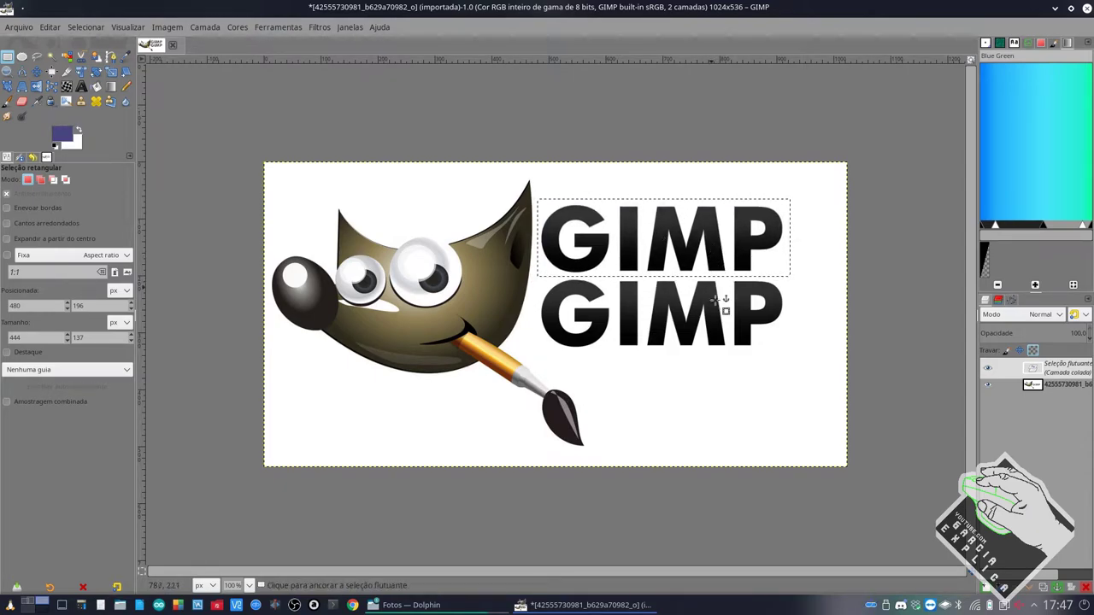
click(733, 387)
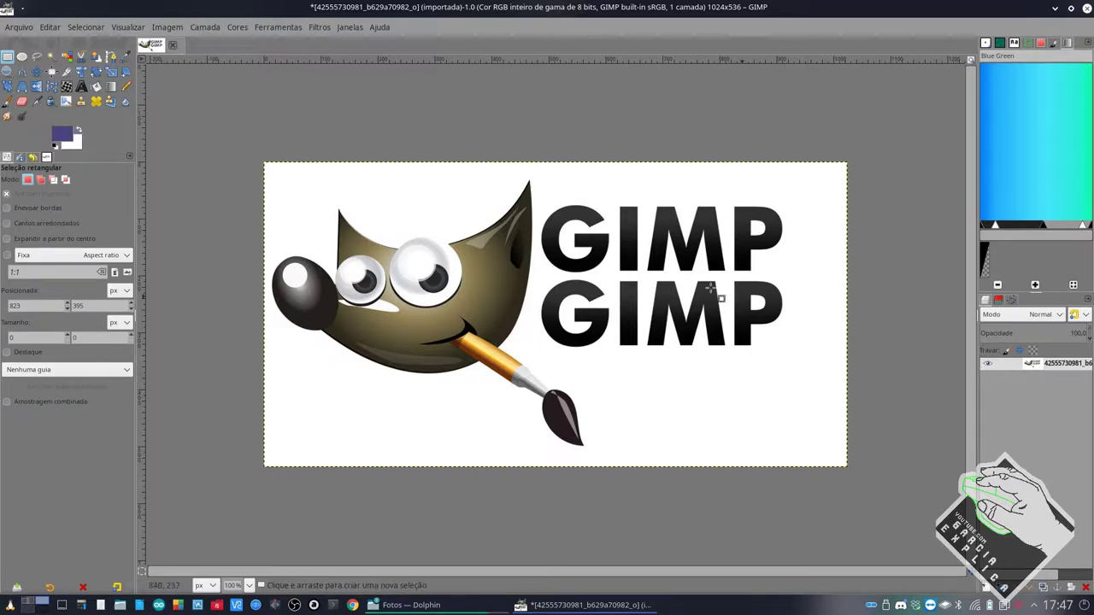
- Select the lower duplicate GIMP lettering from the G through the P
drag(791, 378, 550, 278)
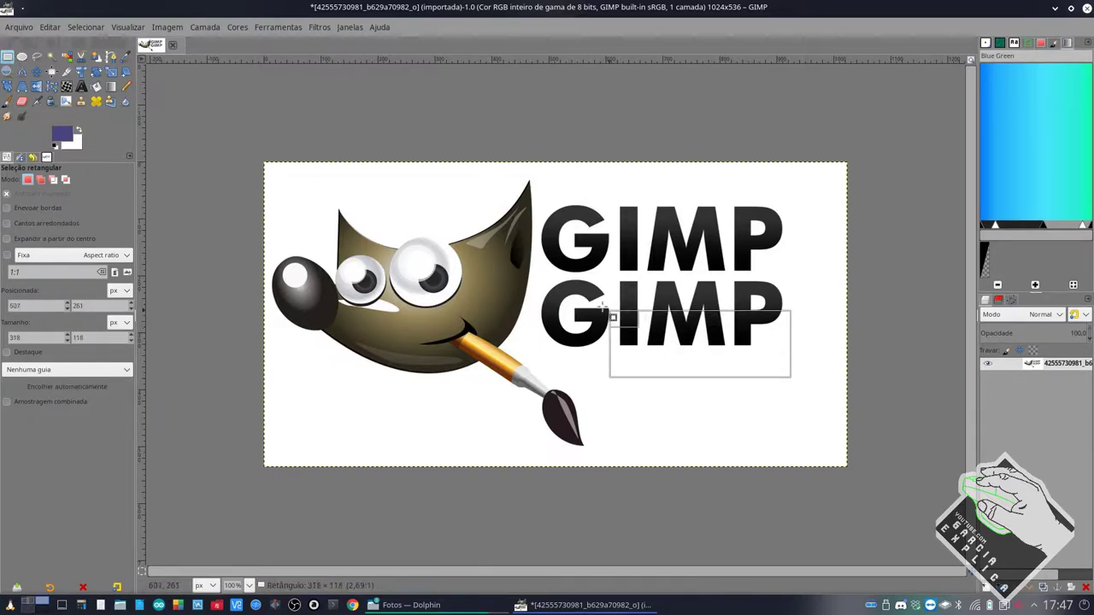
click(580, 382)
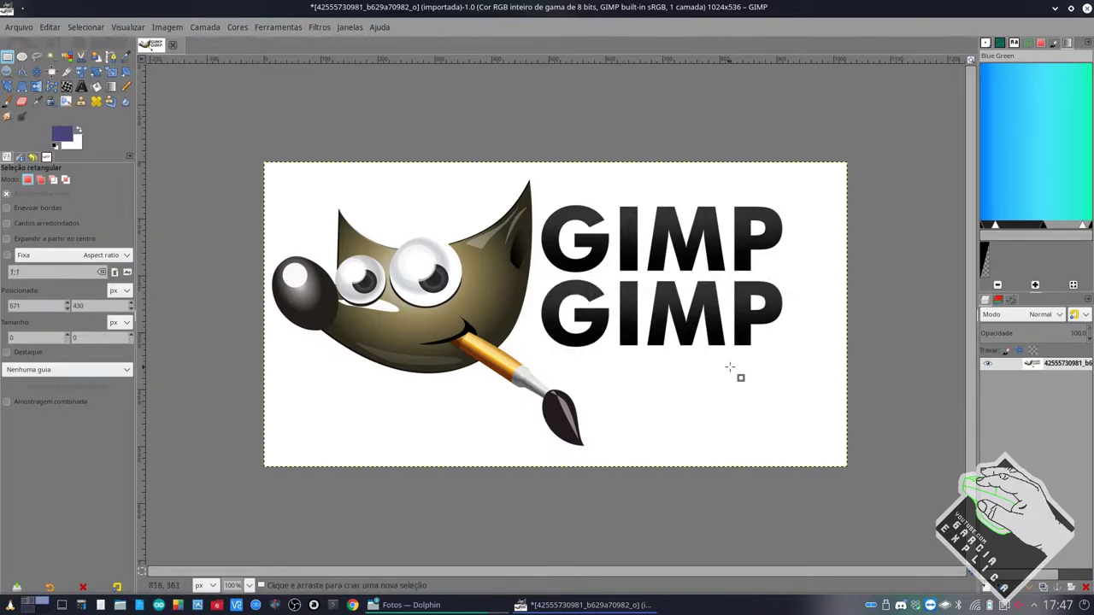
drag(724, 348, 561, 277)
drag(582, 318, 561, 316)
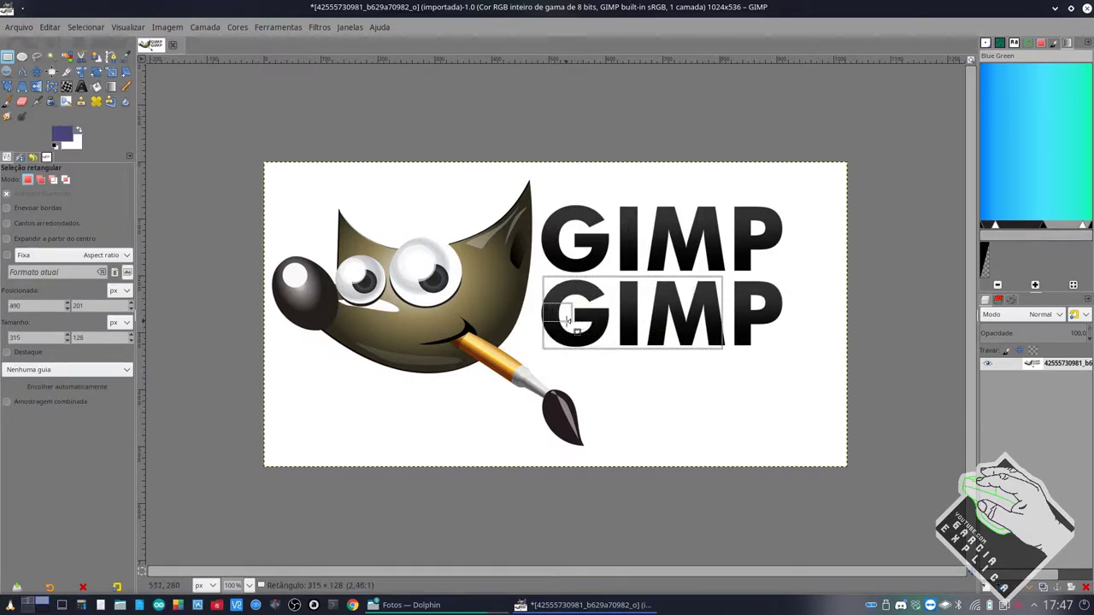
drag(721, 314, 778, 318)
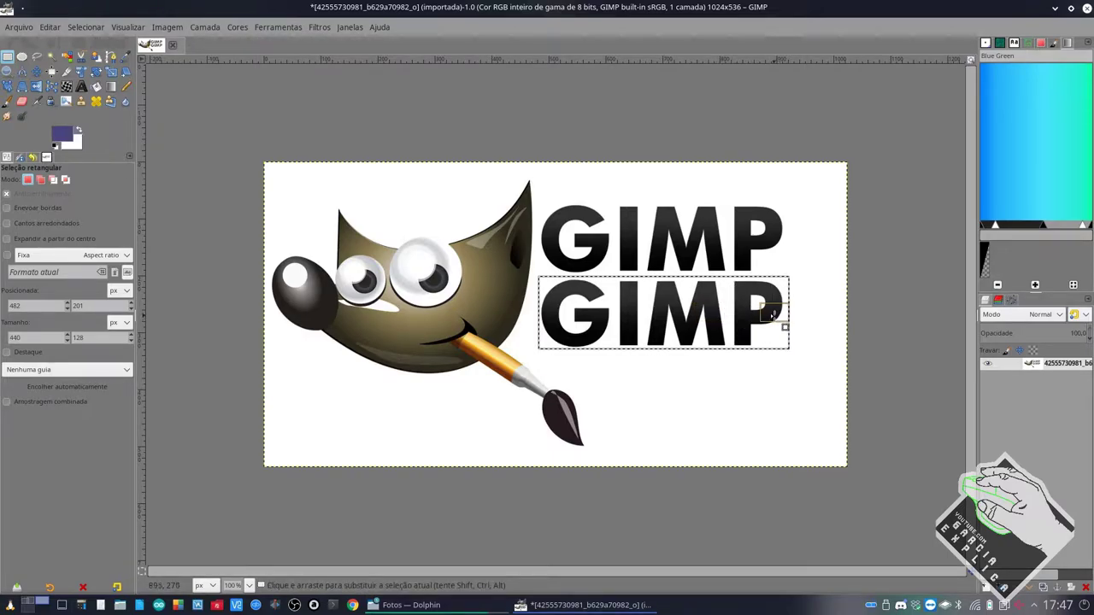
- Cut the lower lettering, paste it back, shift it slightly right and down, and anchor it
key(ctrl+x)
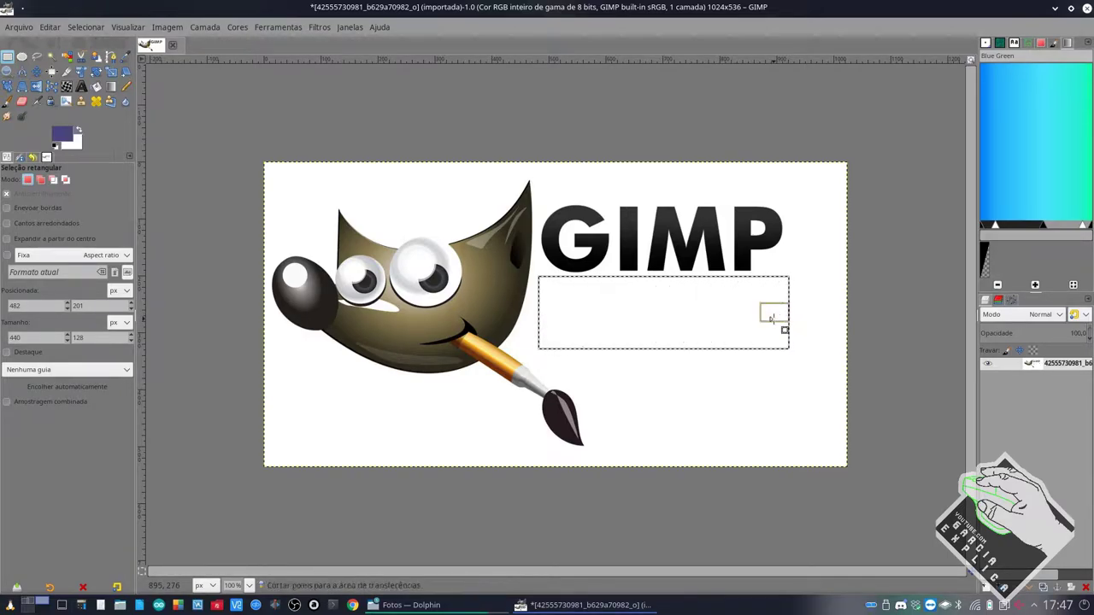
key(ctrl+v)
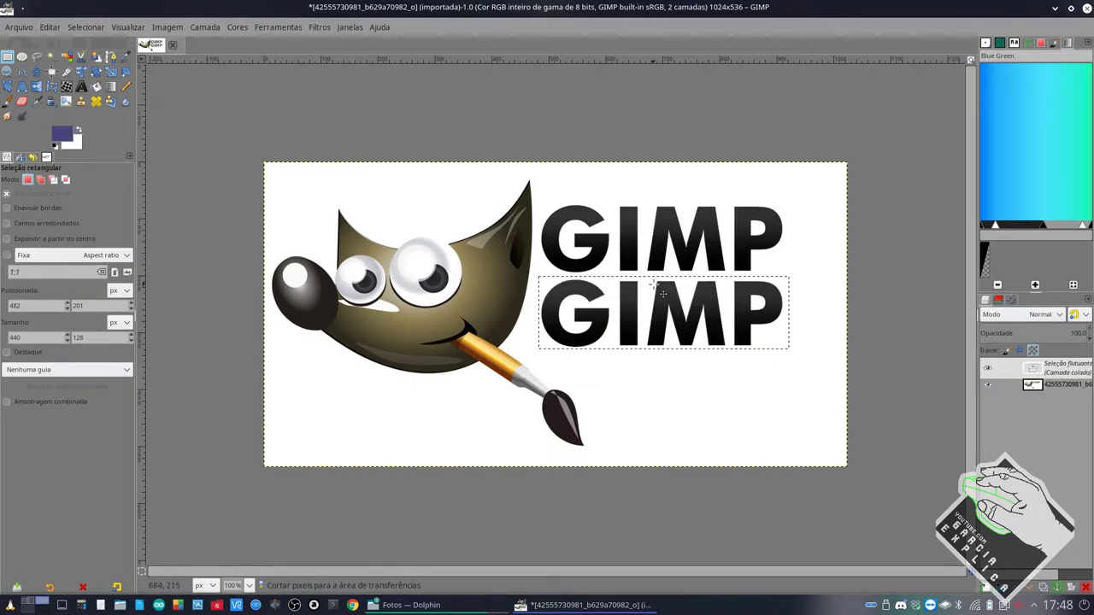
drag(663, 293, 671, 308)
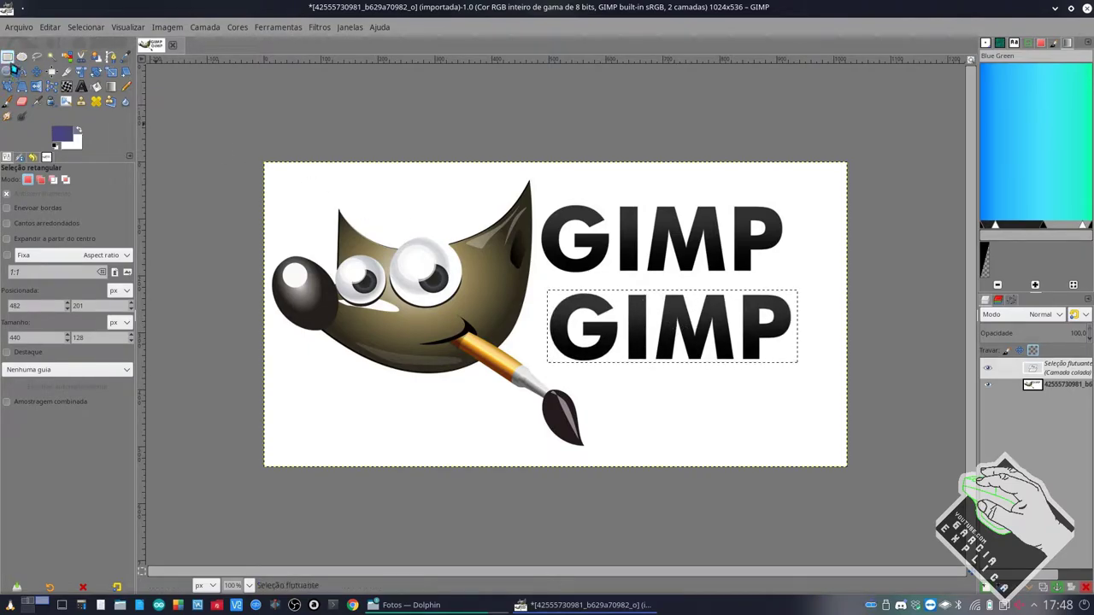
click(561, 283)
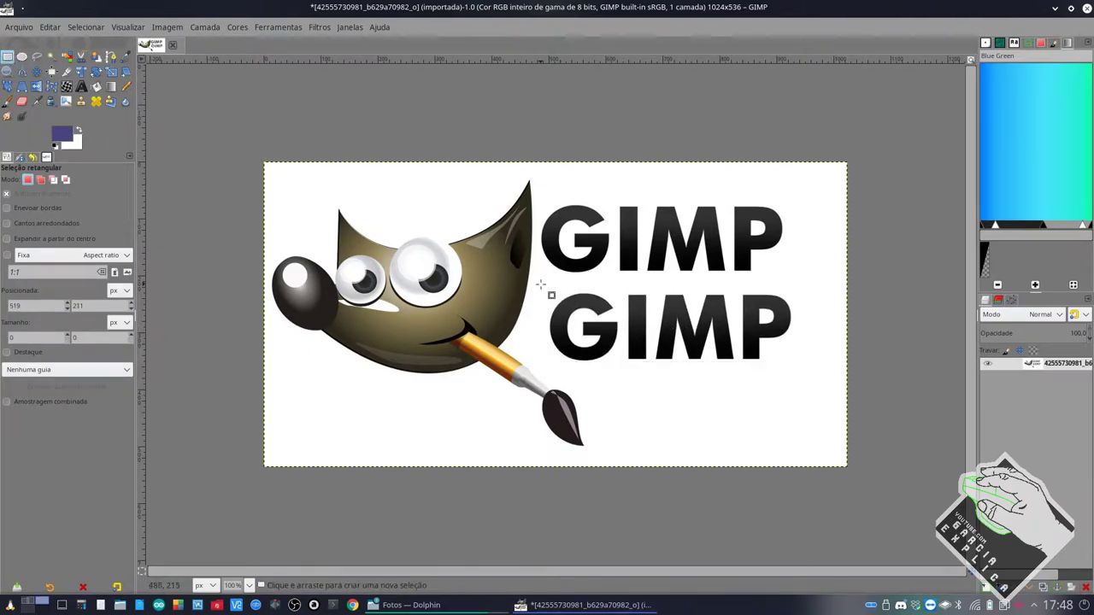
- Erase the lower GIMP lettering to white and clear the selection
drag(544, 288, 795, 364)
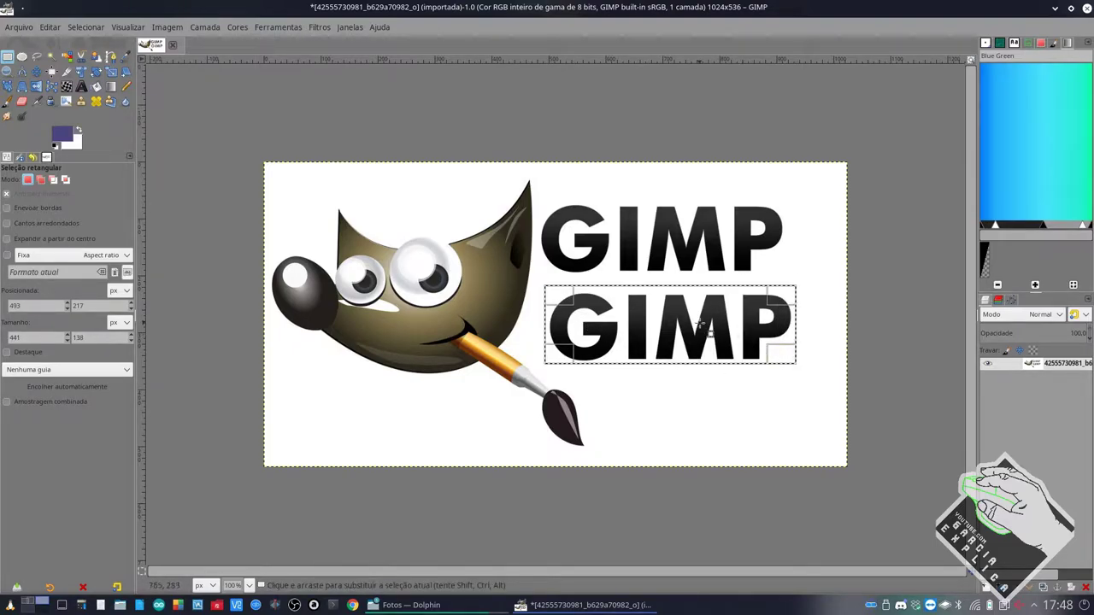
key(Delete)
click(708, 398)
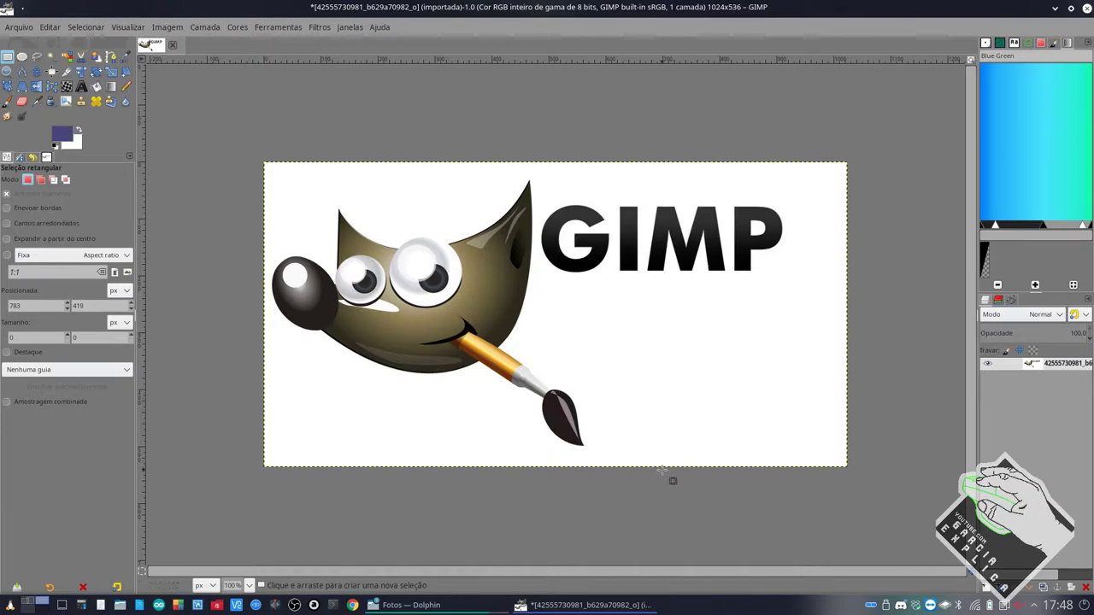
- Test-erase the mascot's mouth, undo it, deselect, and switch to Fuzzy Select
drag(389, 322, 433, 347)
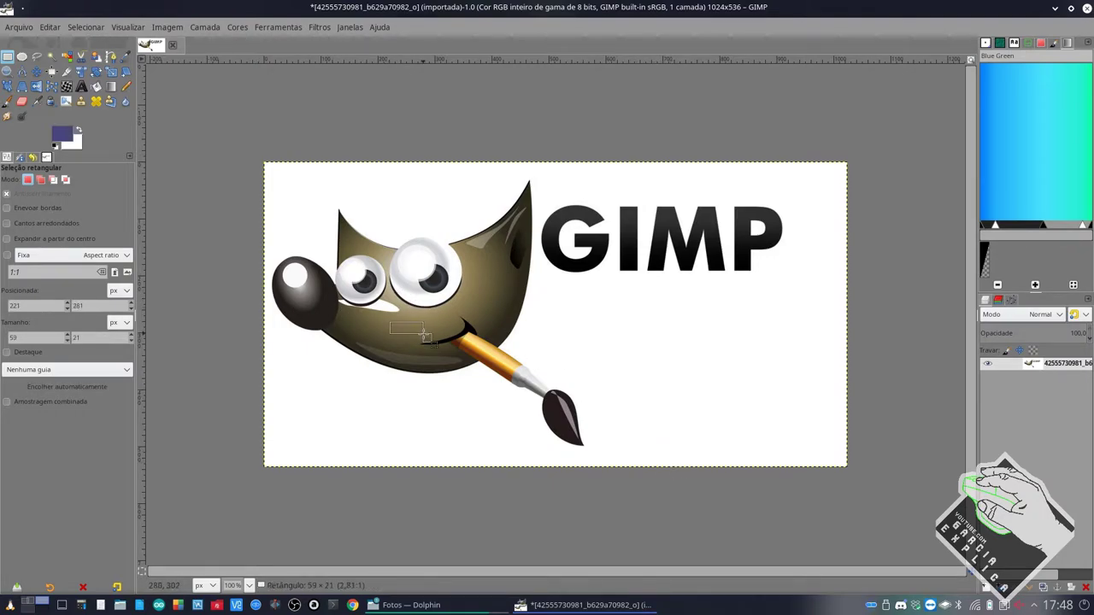
key(Delete)
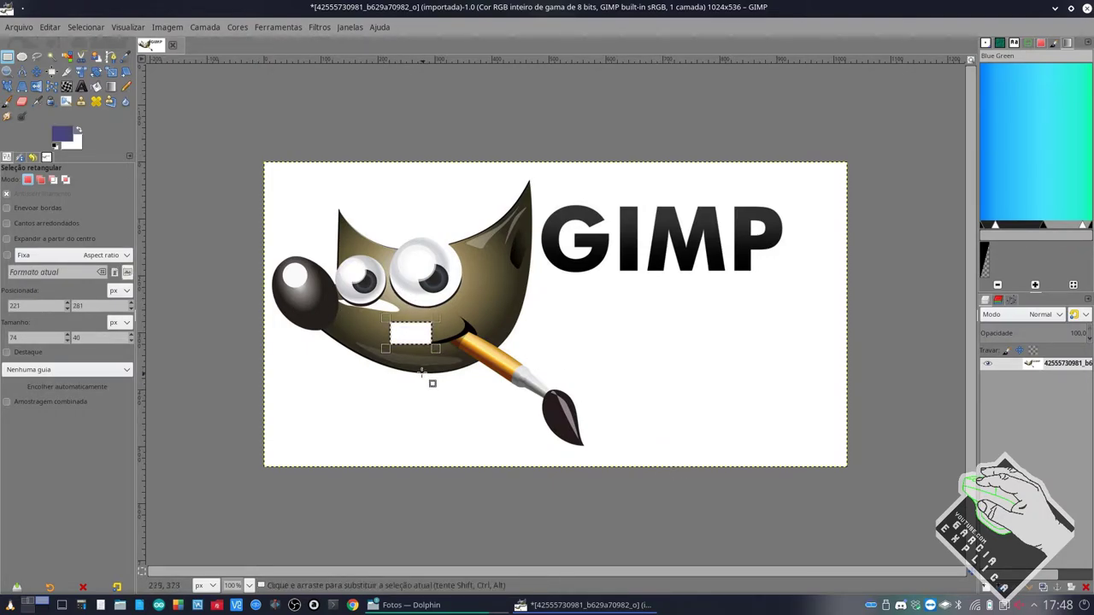
key(ctrl+z)
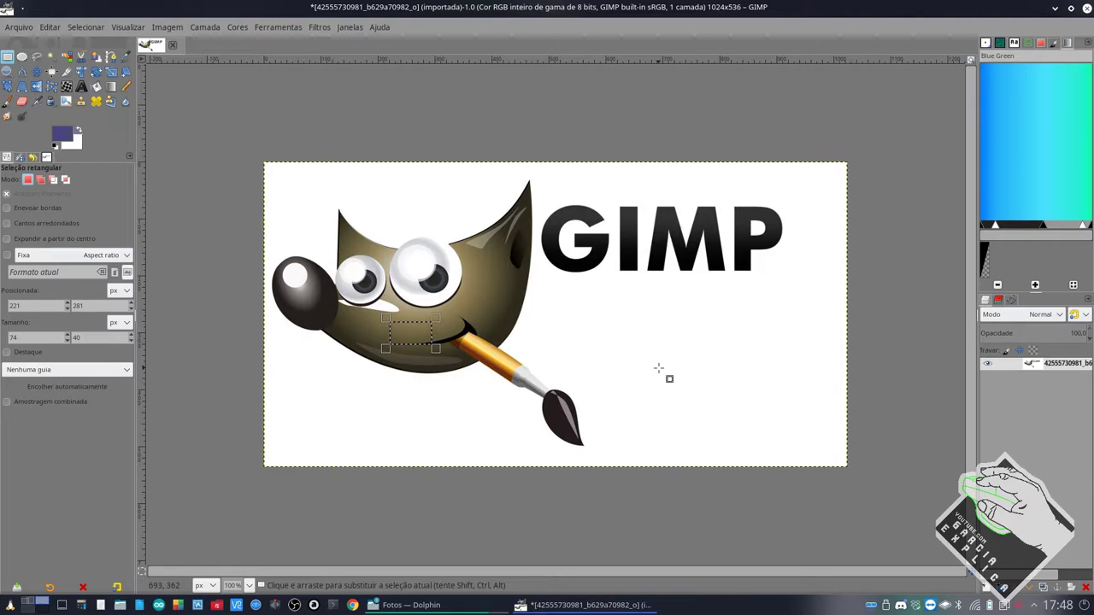
click(658, 369)
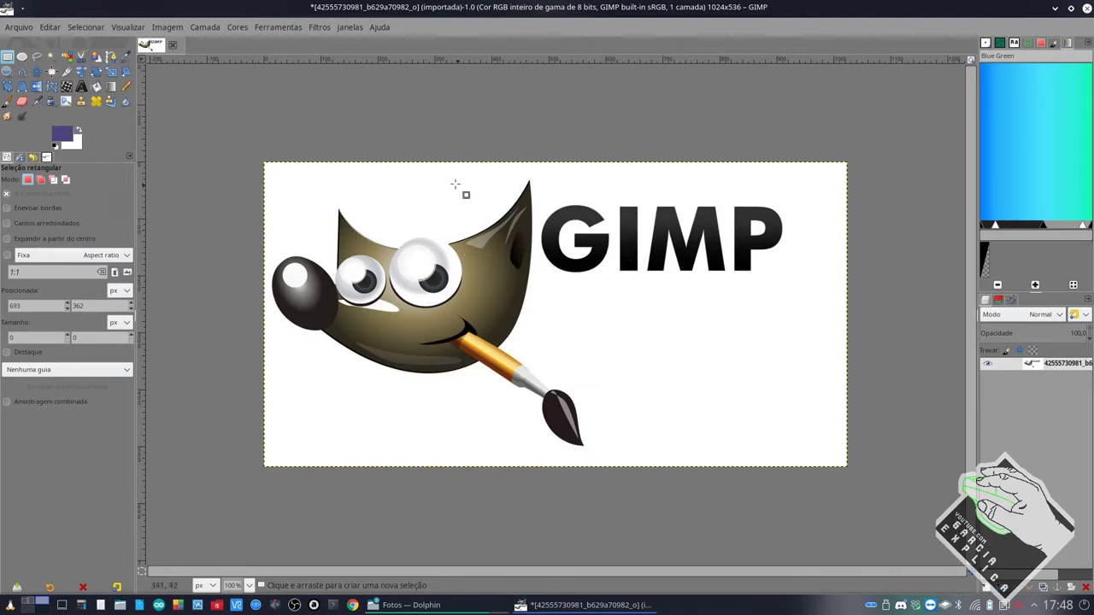
click(52, 58)
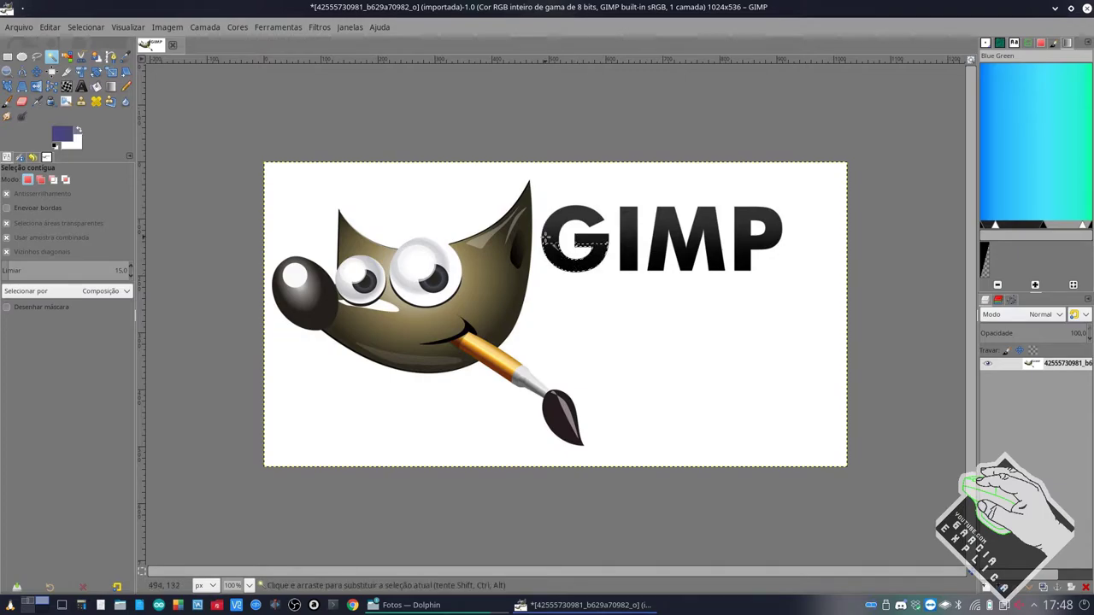
- Try fuzzy-selecting parts of the G and the M while zooming on the lettering
click(599, 243)
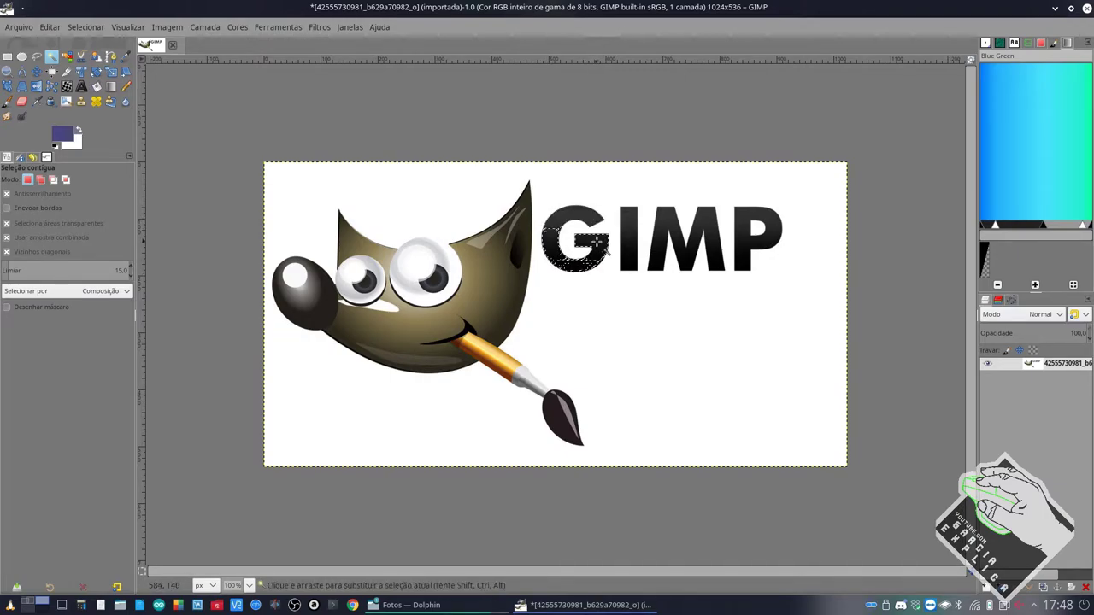
click(560, 215)
click(688, 244)
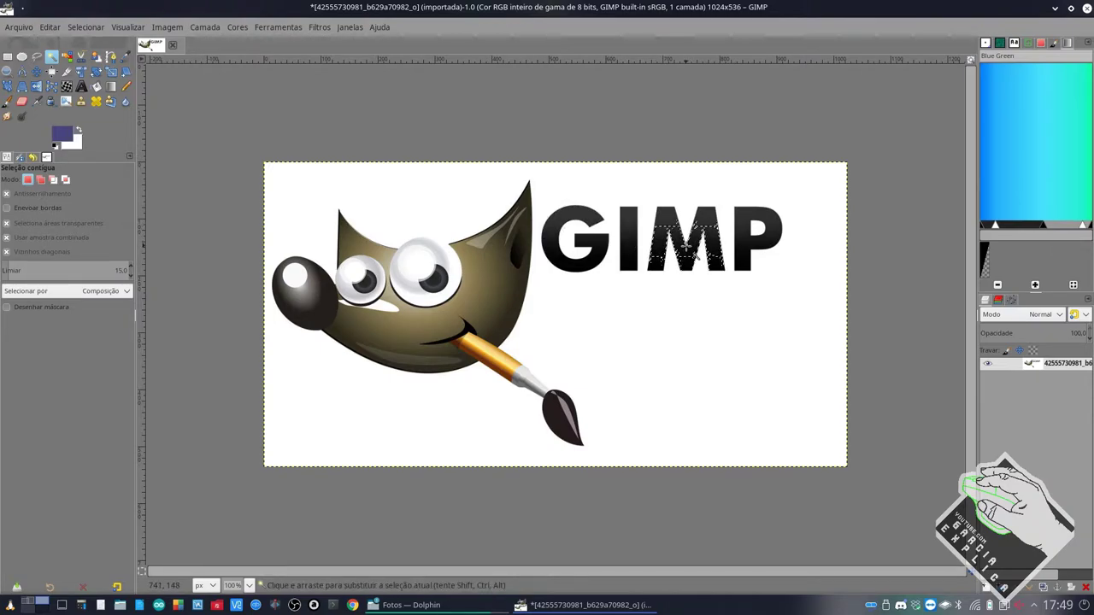
ctrl+scroll(555, 244, up, 5)
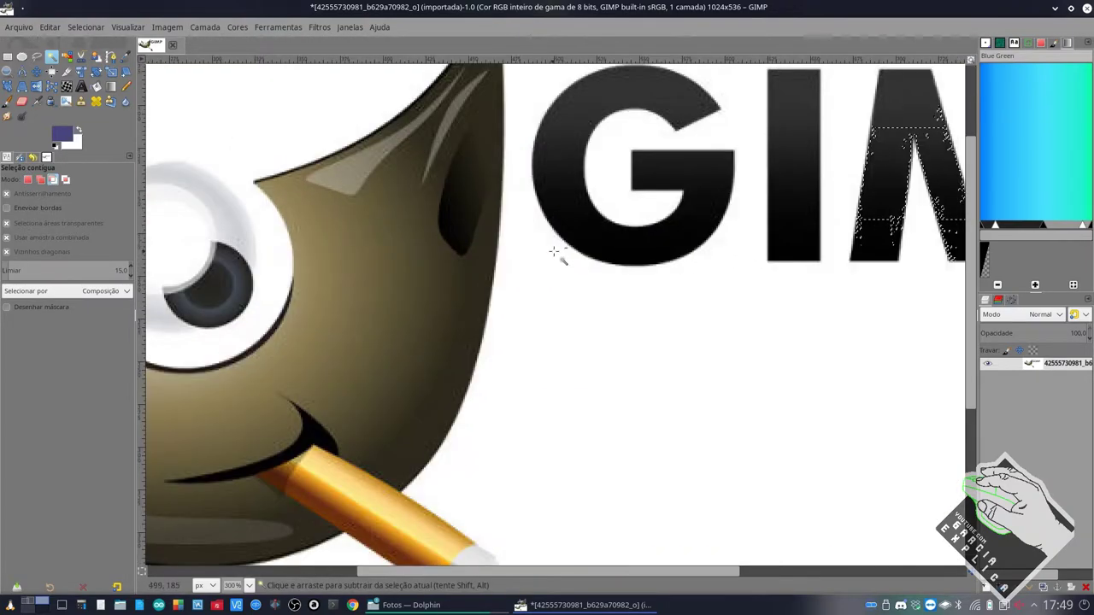
ctrl+scroll(598, 231, up, 3)
ctrl+scroll(598, 229, up, 3)
scroll(598, 229, up, 2)
scroll(599, 229, up, 2)
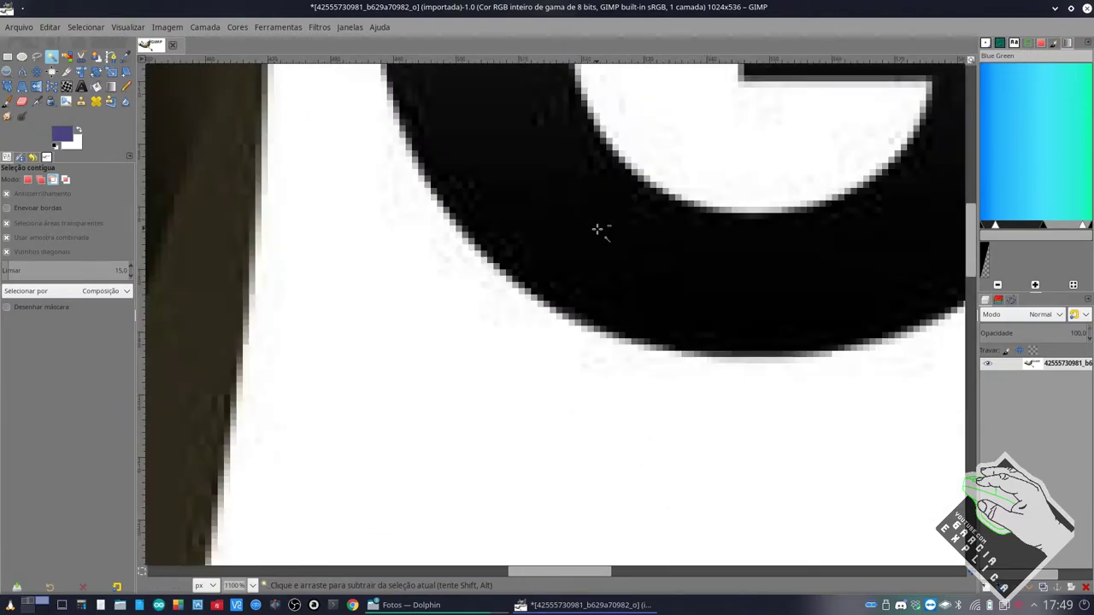
scroll(599, 227, up, 2)
scroll(574, 203, up, 2)
scroll(574, 203, up, 2)
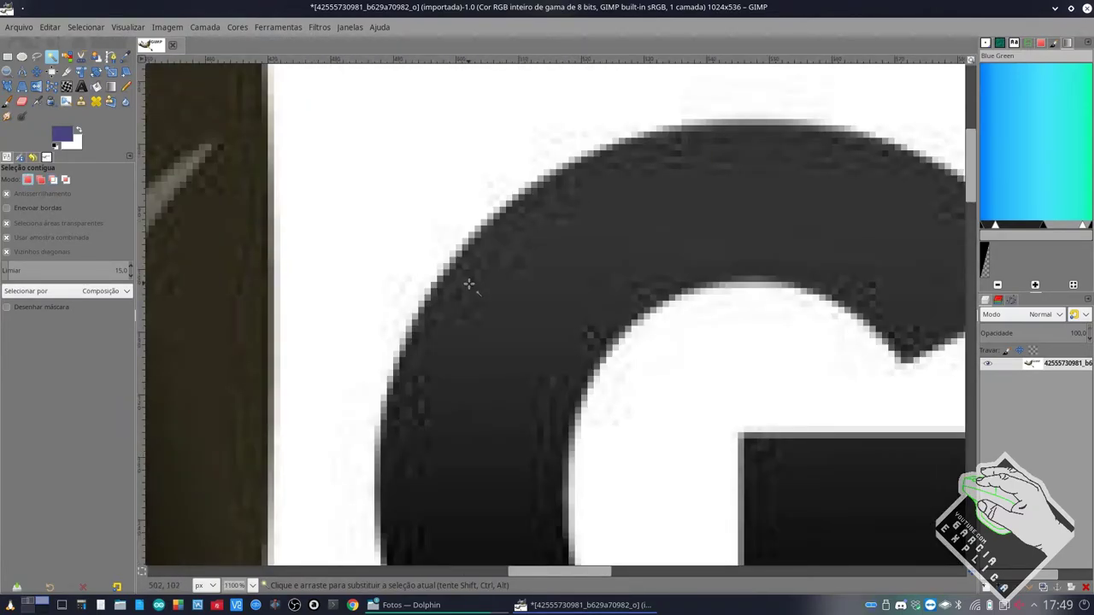
ctrl+scroll(469, 283, up, 3)
ctrl+scroll(472, 282, up, 1)
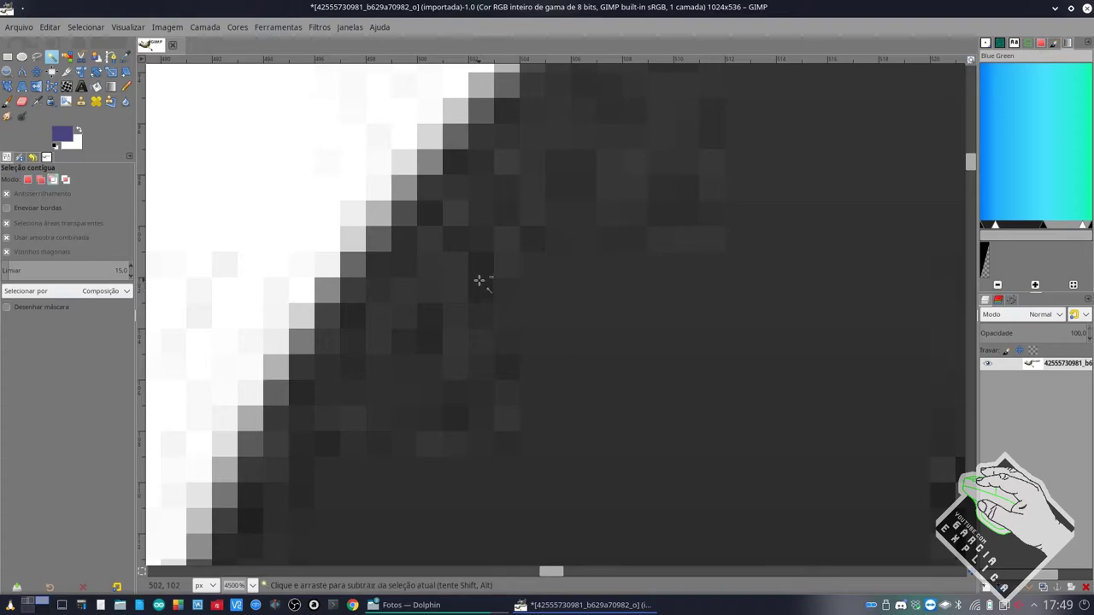
ctrl+scroll(480, 281, down, 3)
ctrl+scroll(504, 298, down, 2)
ctrl+scroll(506, 299, down, 2)
ctrl+scroll(586, 339, down, 1)
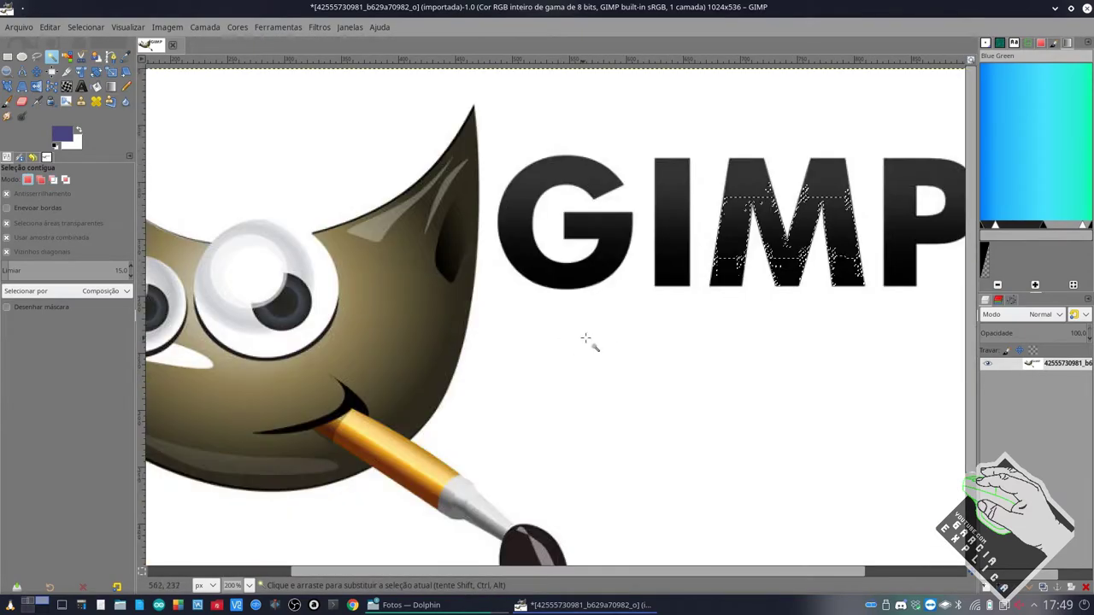
- Fuzzy-select the top, lower middle, upper-right and left stroke of the M
click(738, 203)
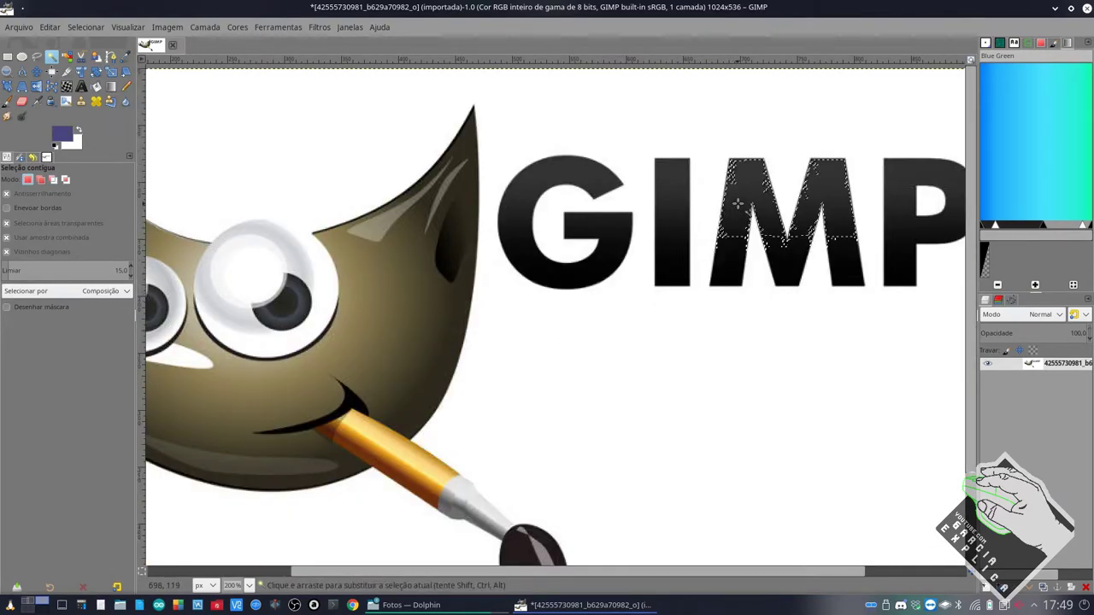
click(787, 264)
click(807, 211)
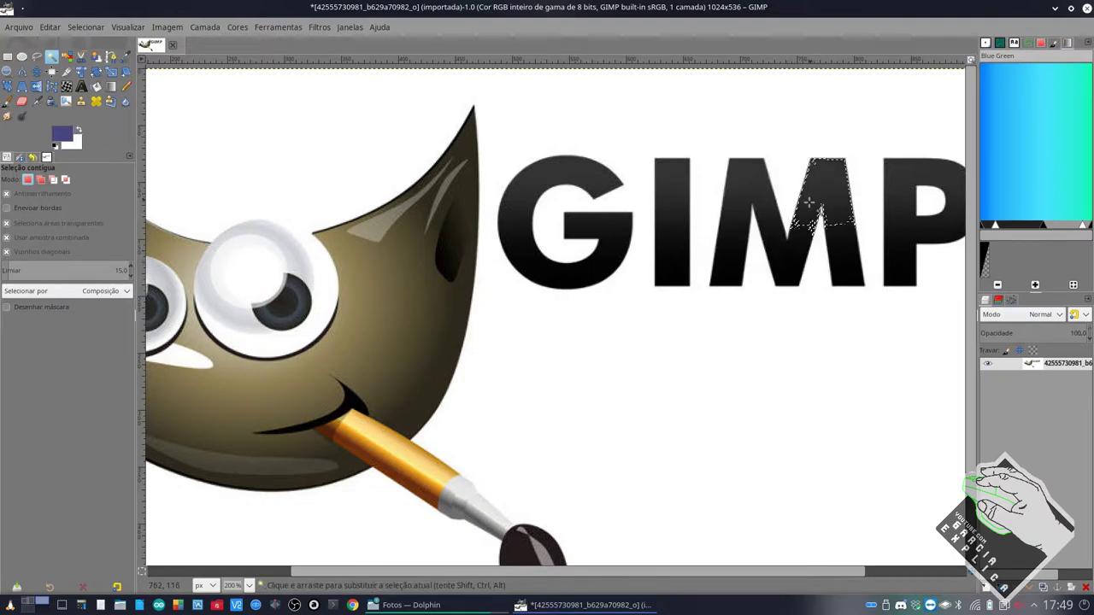
shift+click(737, 209)
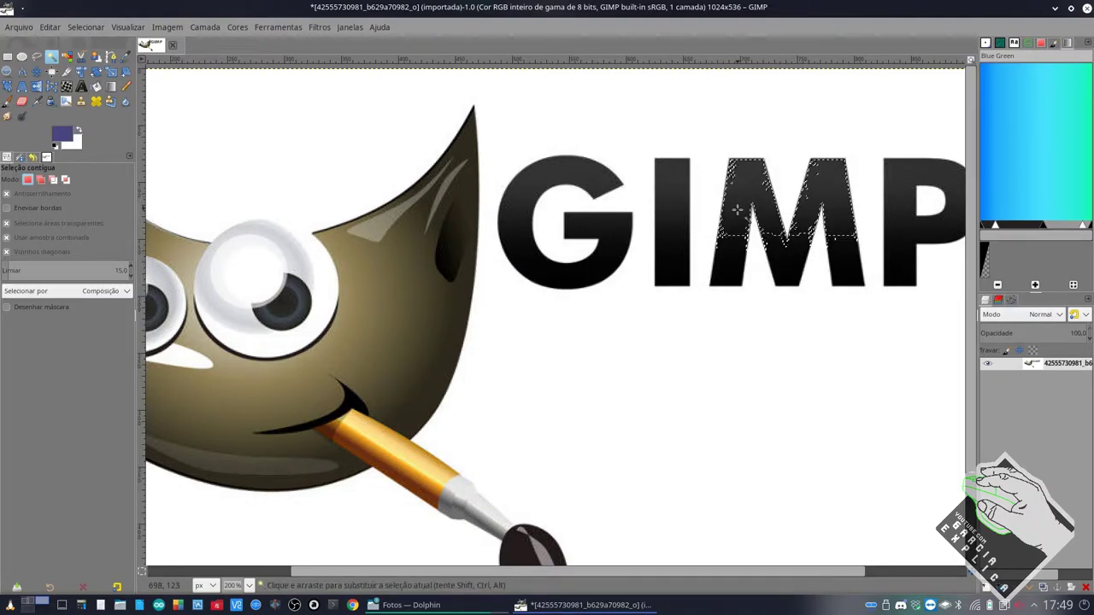
- Start a new selection on the G's upper arc and add the rest of the G
click(537, 181)
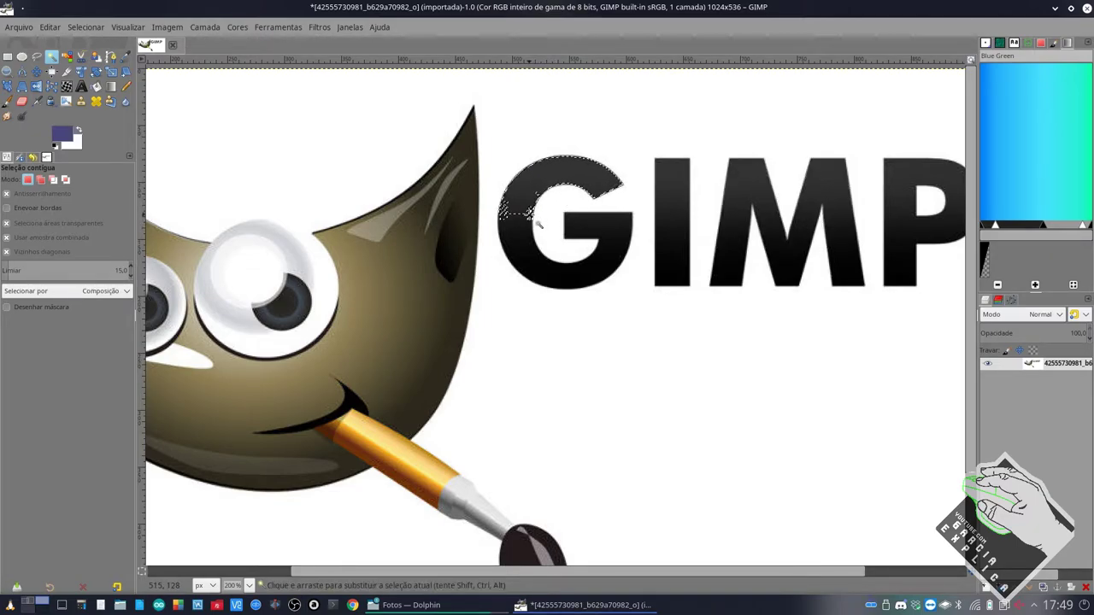
shift+click(596, 270)
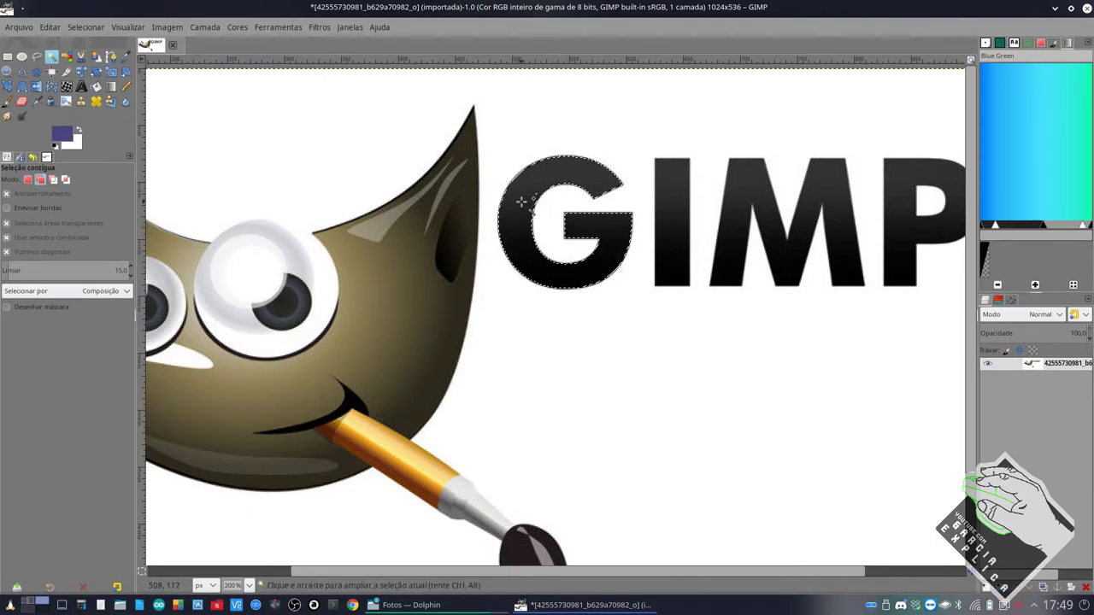
key(shift)
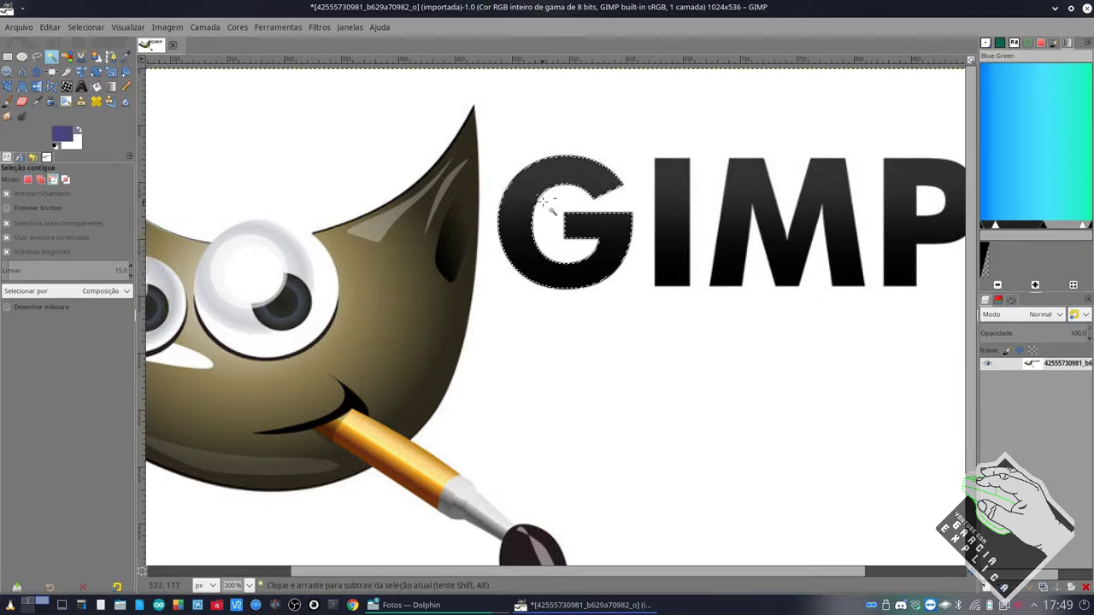
- Adjust the fuzzy-select colour similarity threshold by dragging on the lettering
scroll(540, 199, up, 2)
scroll(540, 197, up, 2)
scroll(540, 192, up, 2)
scroll(539, 186, up, 2)
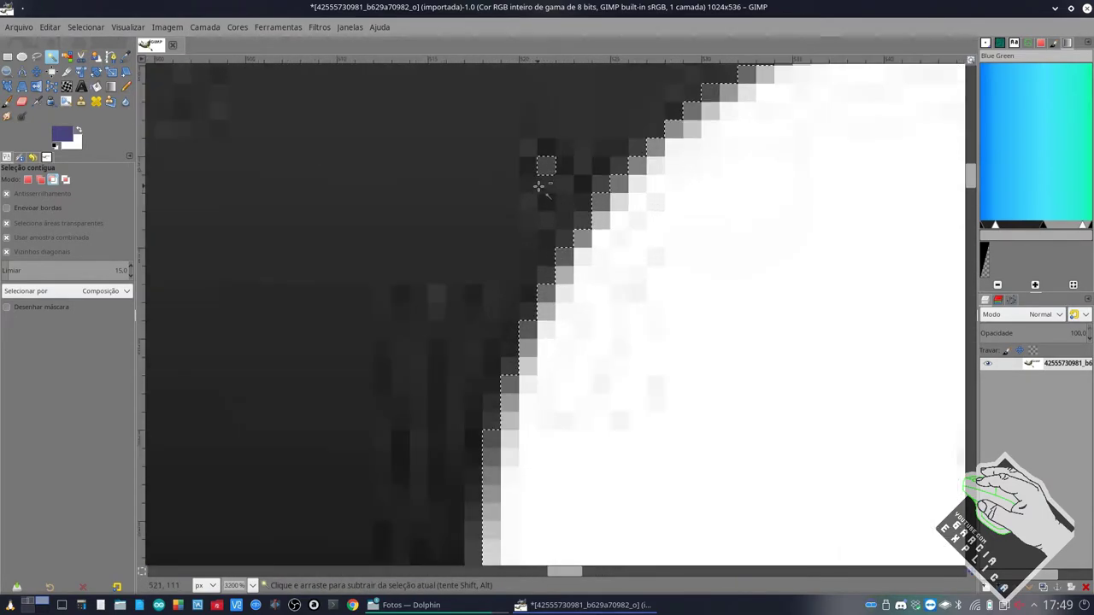
scroll(539, 186, up, 1)
scroll(553, 170, down, 3)
scroll(550, 166, down, 2)
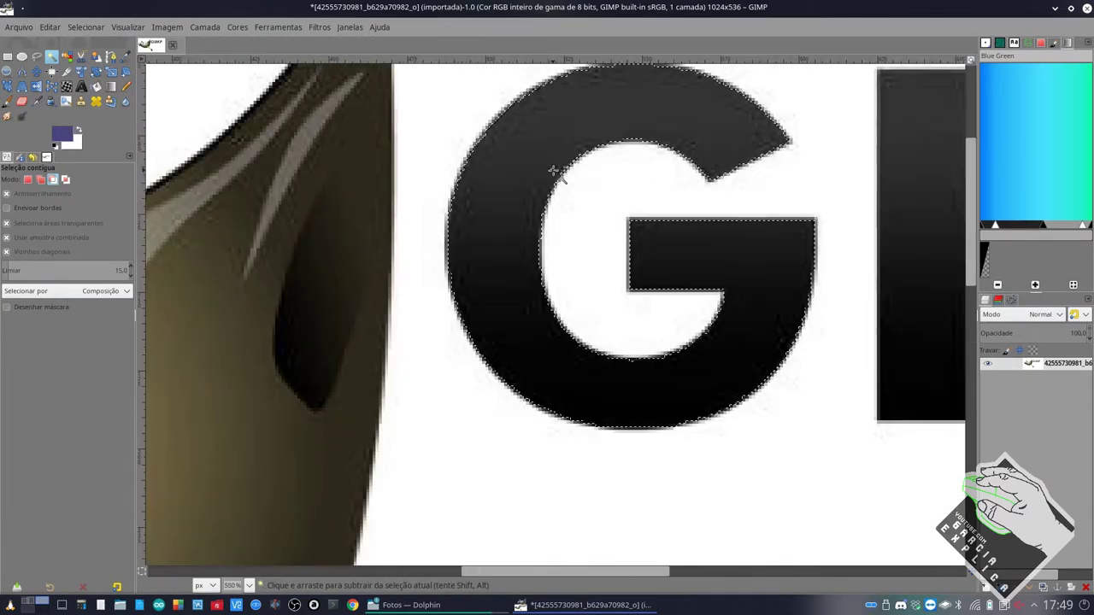
scroll(559, 171, down, 1)
scroll(561, 172, down, 1)
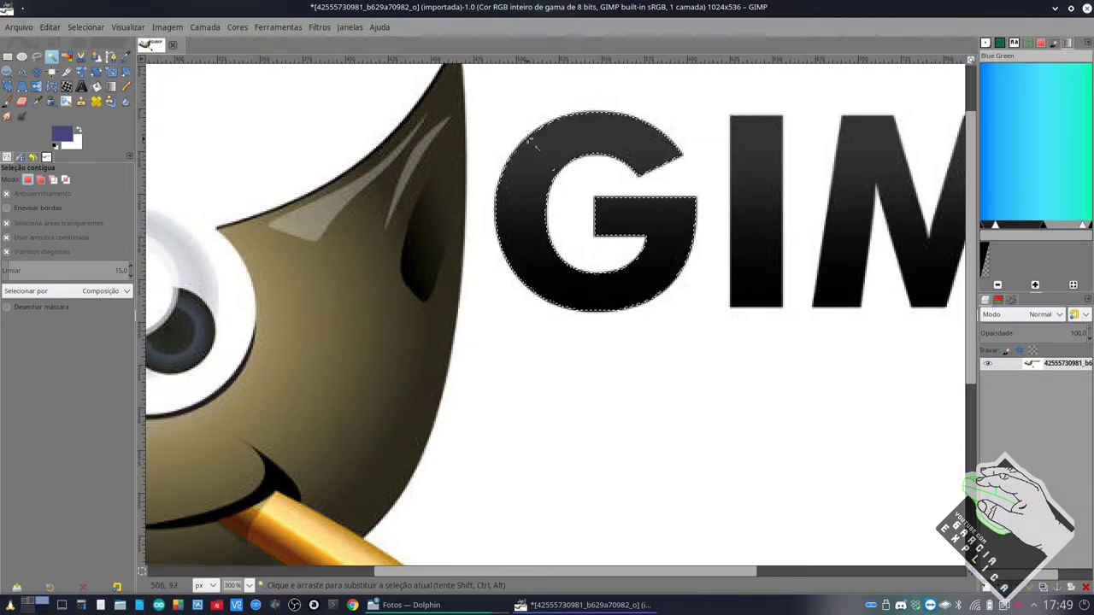
scroll(535, 155, up, 2)
scroll(530, 158, up, 3)
scroll(521, 161, up, 1)
scroll(520, 162, down, 1)
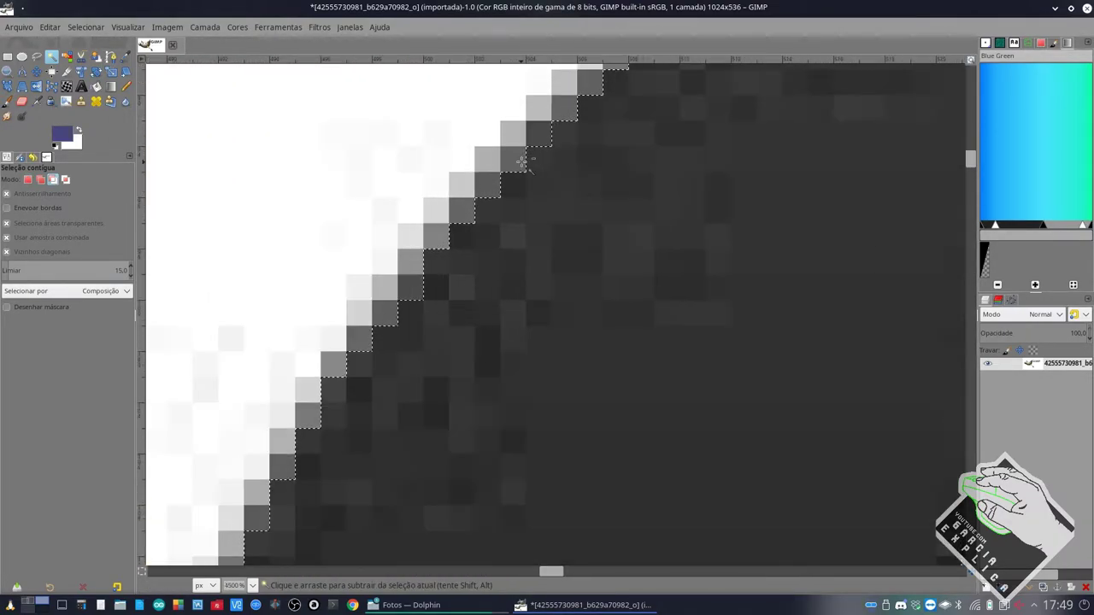
scroll(513, 159, down, 2)
scroll(563, 262, down, 2)
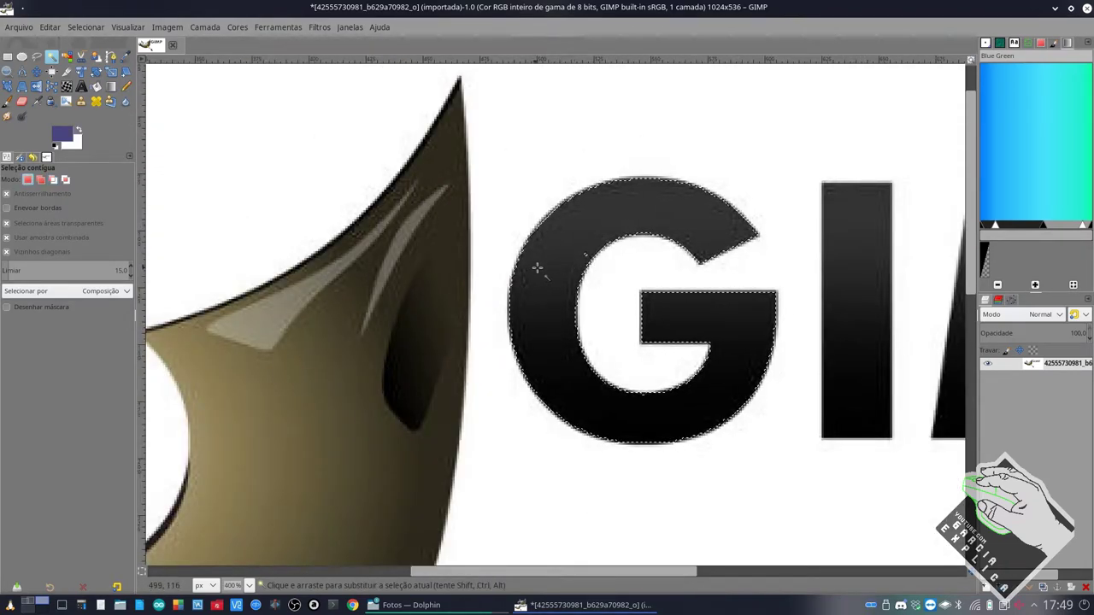
drag(537, 268, 586, 256)
- Add the upper part of the letter I to the selection
drag(860, 249, 866, 336)
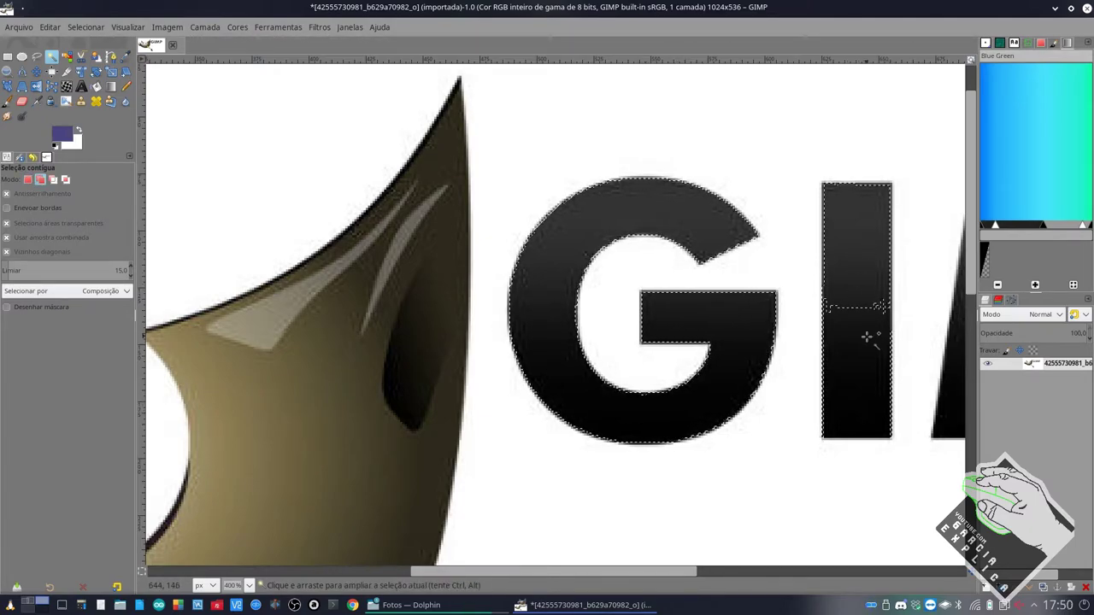
scroll(827, 242, up, 2)
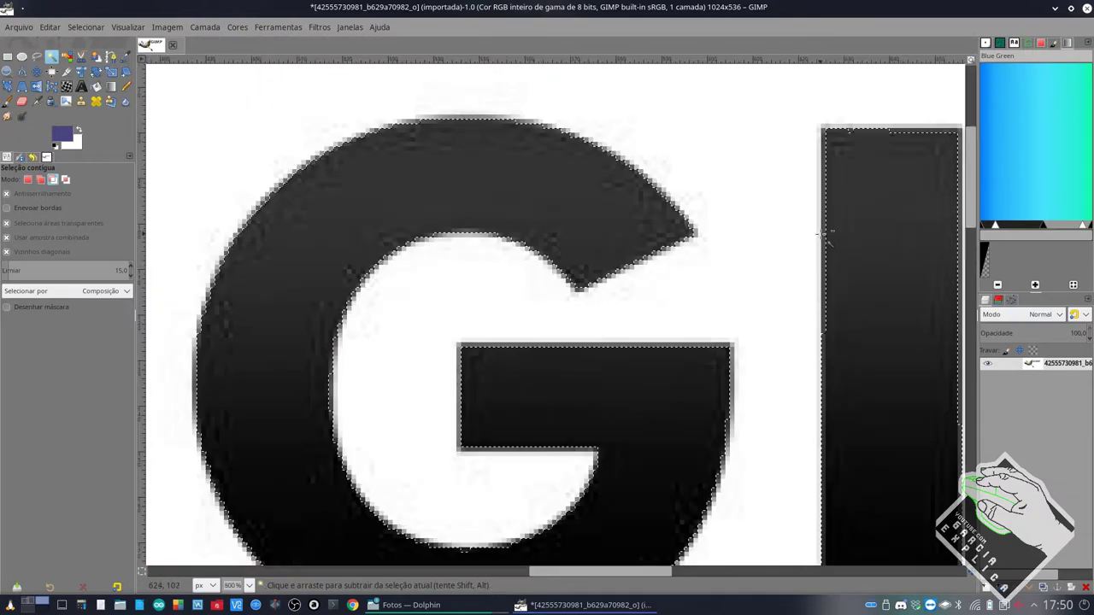
scroll(827, 242, up, 1)
scroll(868, 248, down, 2)
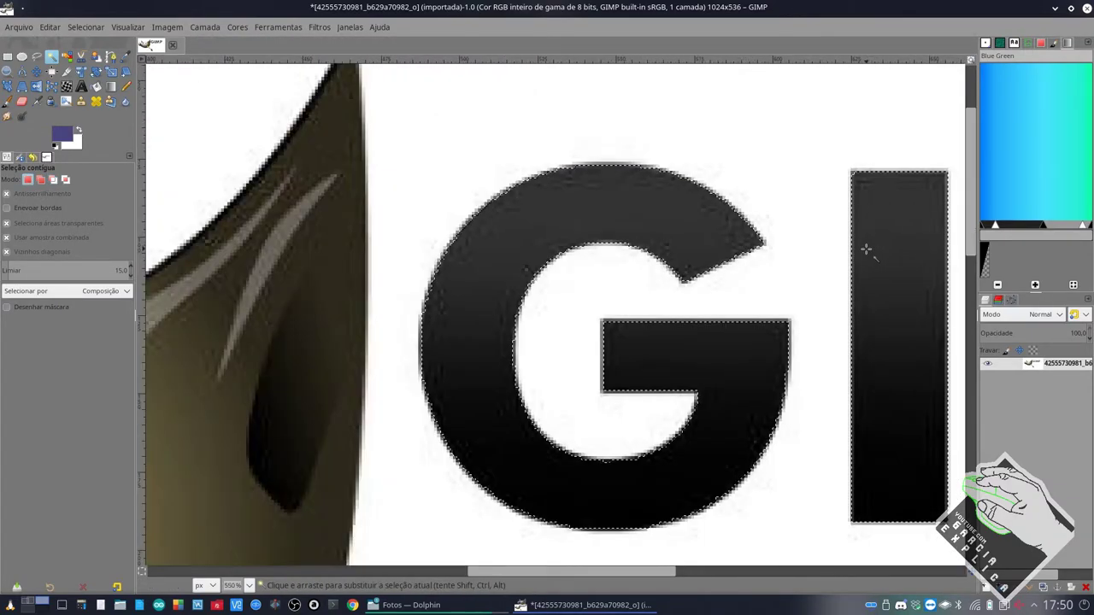
scroll(866, 249, right, 3)
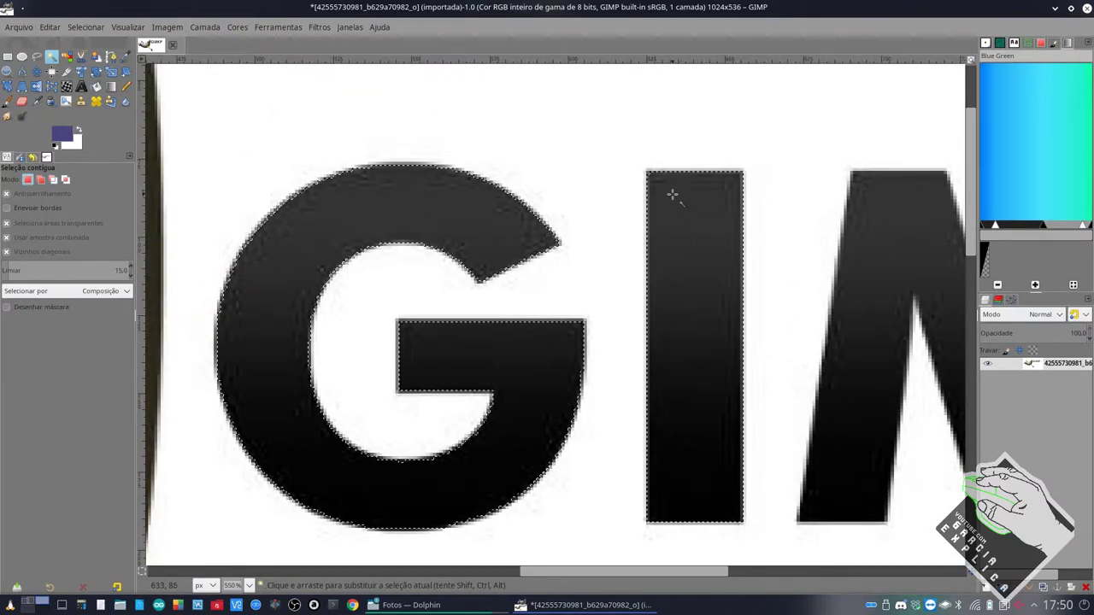
scroll(672, 196, up, 1)
scroll(647, 176, up, 3)
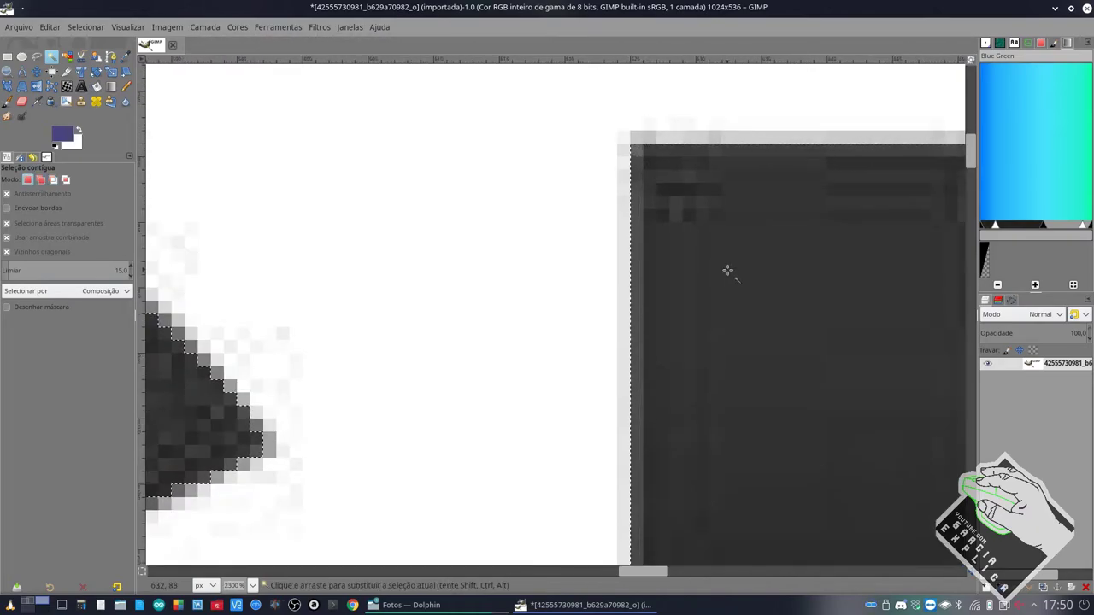
scroll(728, 270, down, 4)
scroll(728, 270, down, 1)
scroll(727, 268, down, 3)
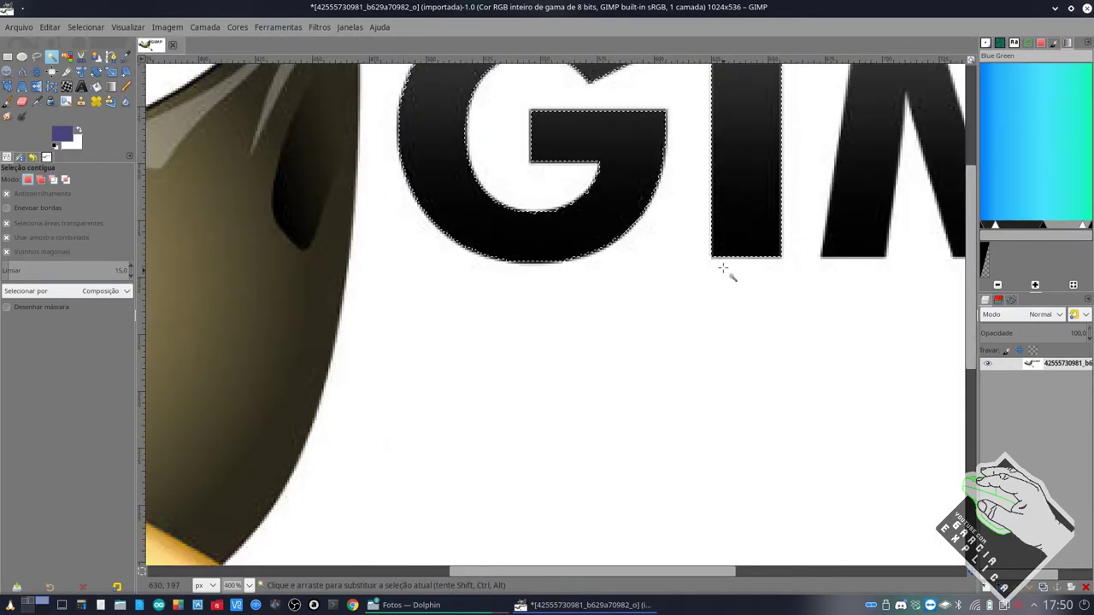
scroll(723, 270, up, 2)
scroll(642, 361, up, 6)
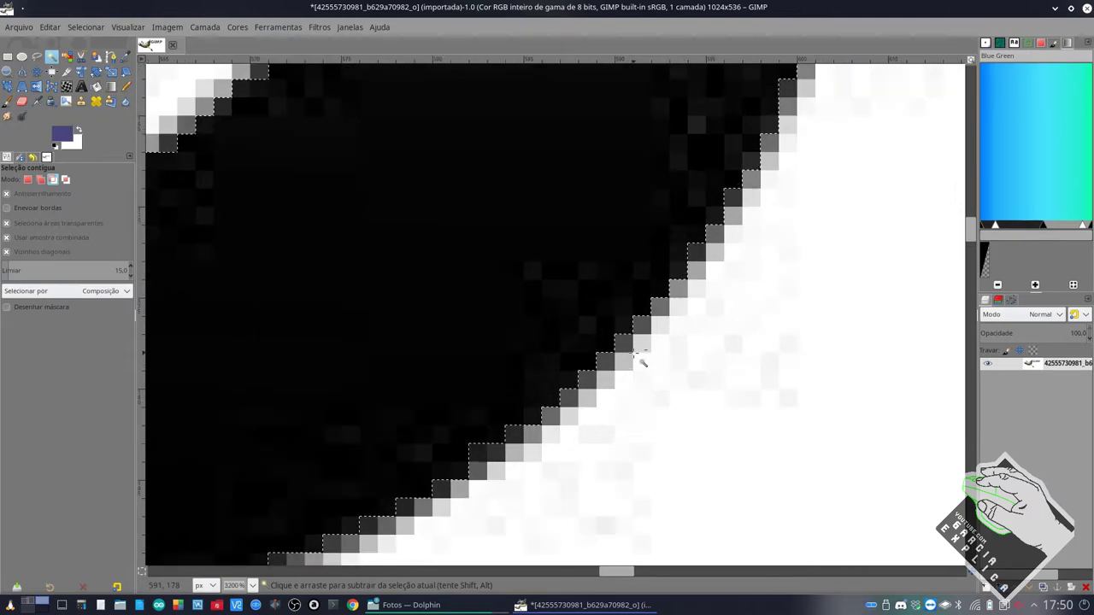
scroll(643, 362, down, 3)
scroll(647, 354, down, 3)
scroll(664, 288, down, 2)
scroll(672, 294, up, 1)
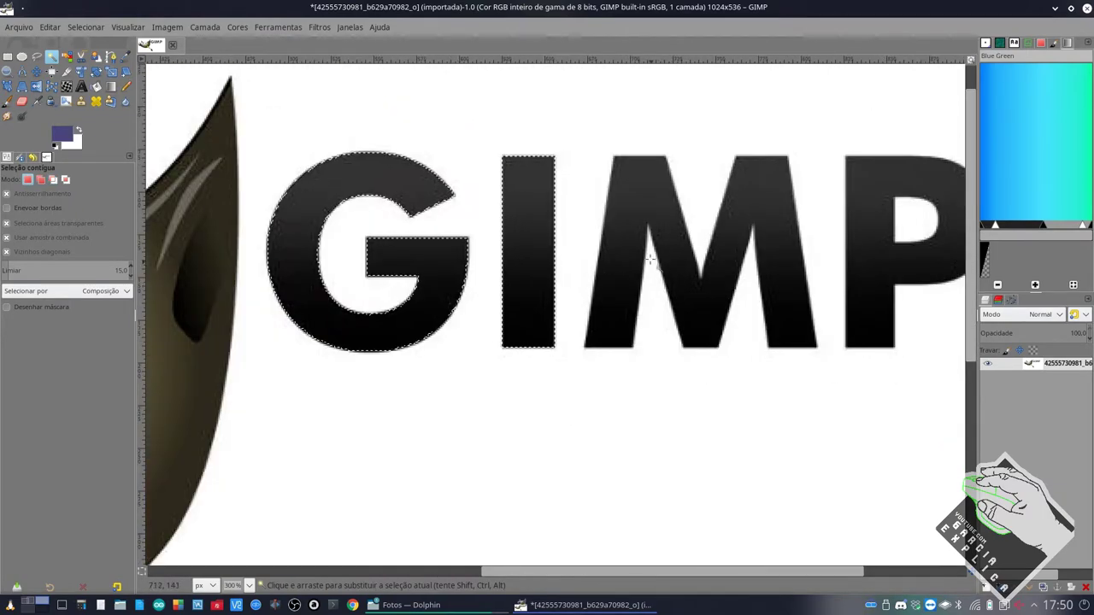
- Add the letter M to the selection and refine it at the middle peak
mouse_move(655, 210)
mouse_down()
mouse_move(669, 263)
mouse_move(683, 247)
mouse_up()
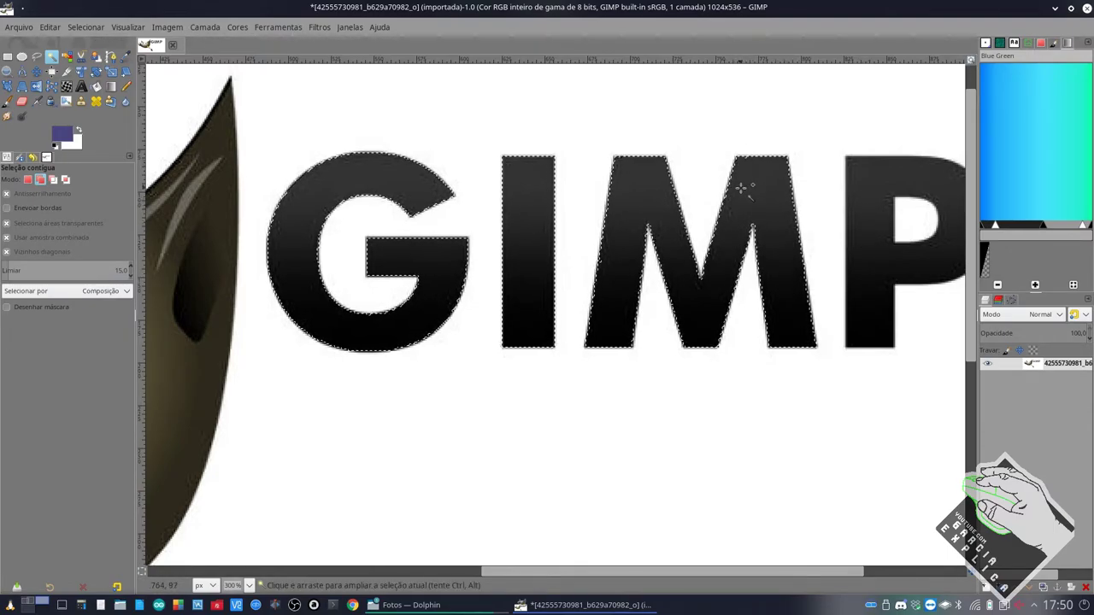
key(ctrl)
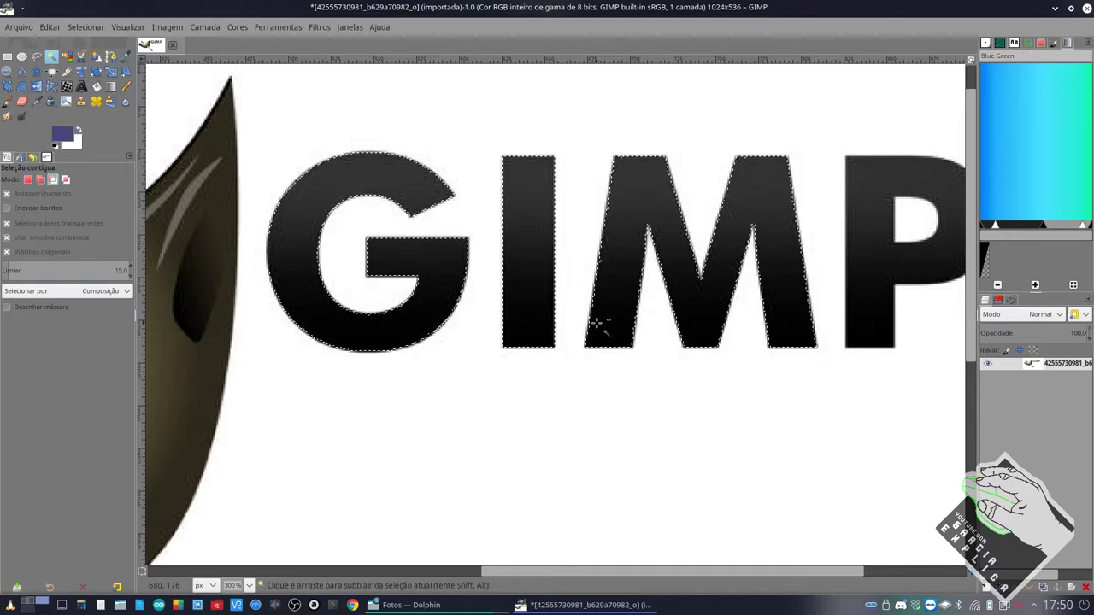
scroll(598, 324, up, 3)
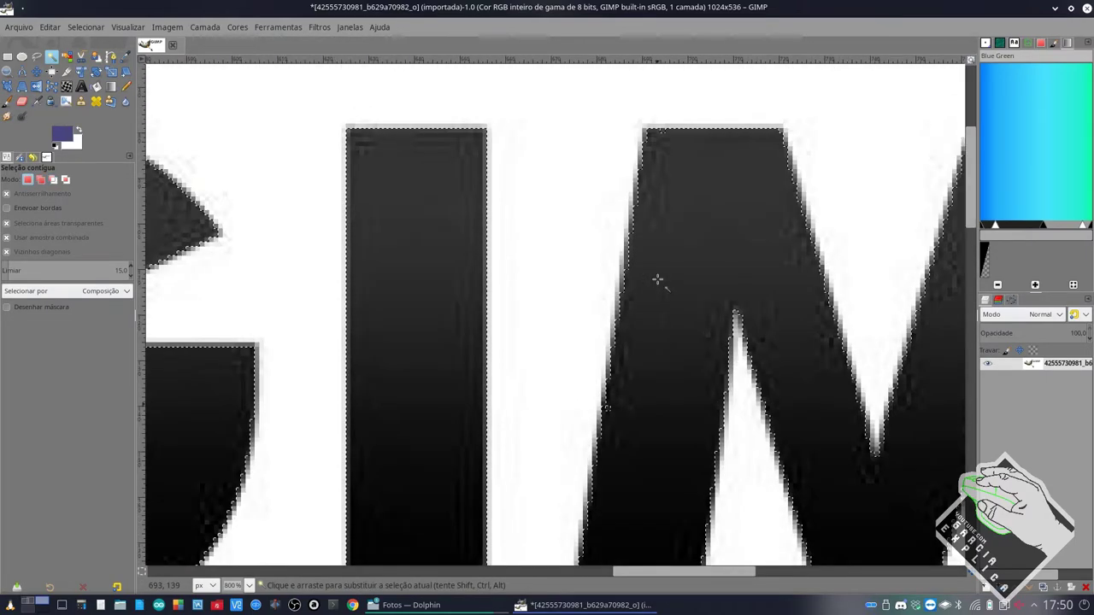
key(shift)
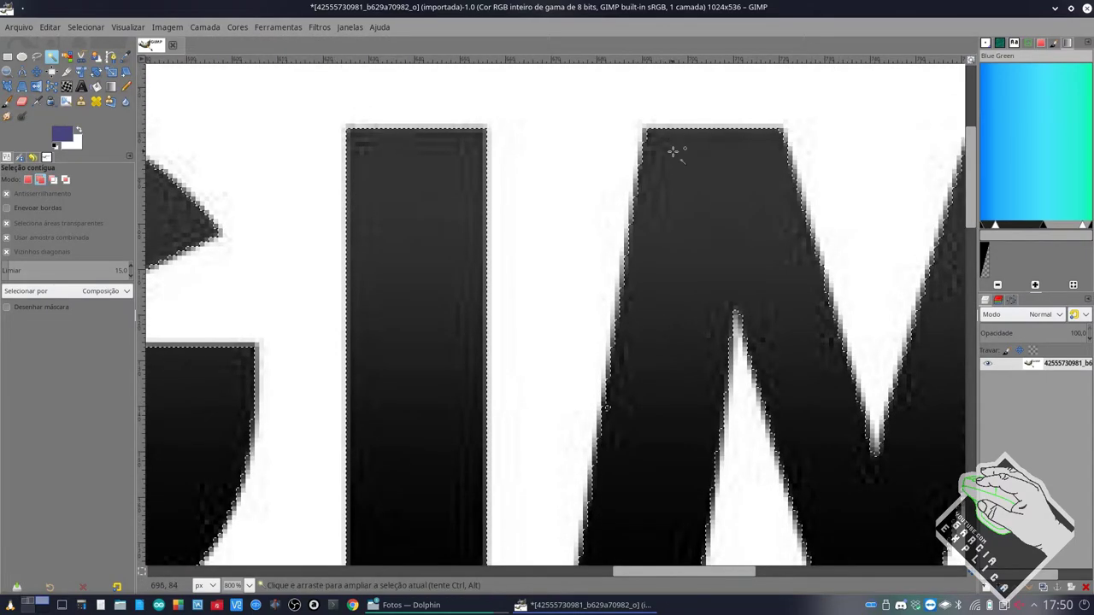
scroll(806, 281, right, 3)
scroll(804, 275, right, 2)
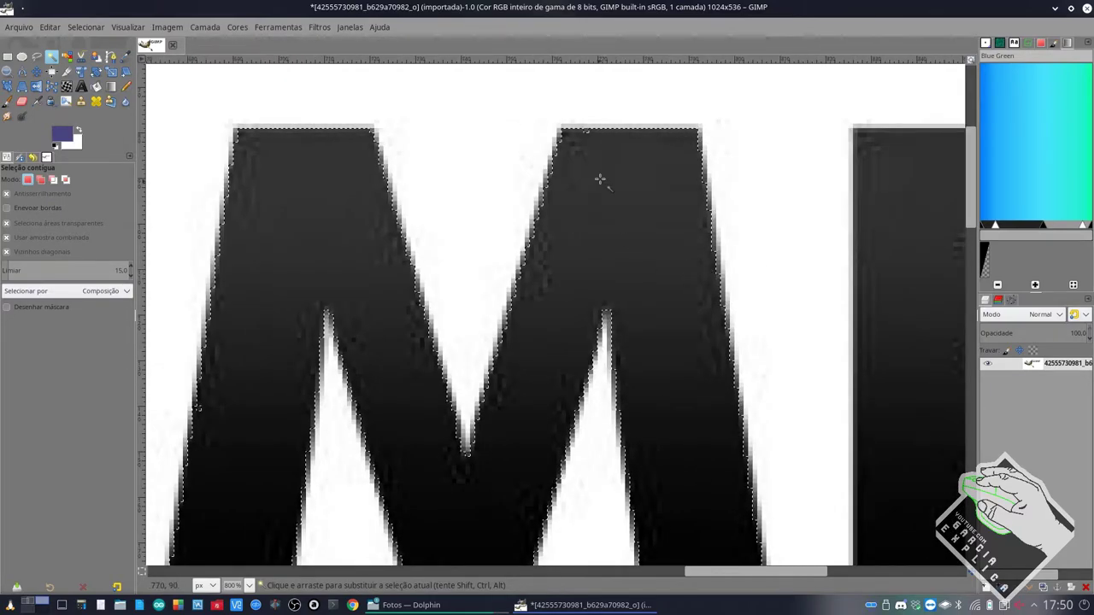
drag(589, 130, 587, 132)
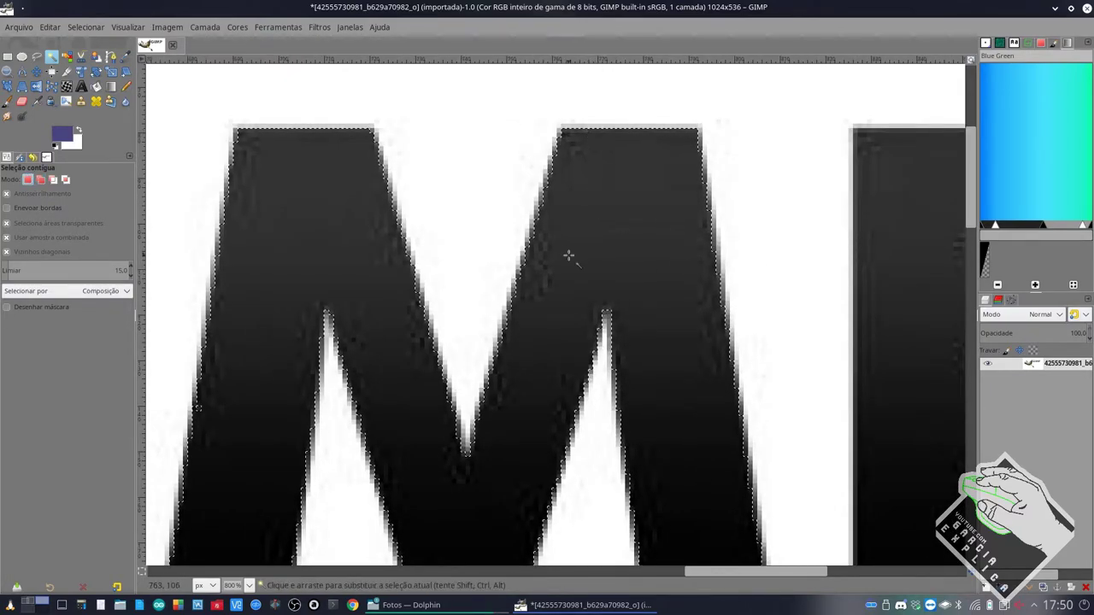
scroll(521, 357, down, 3)
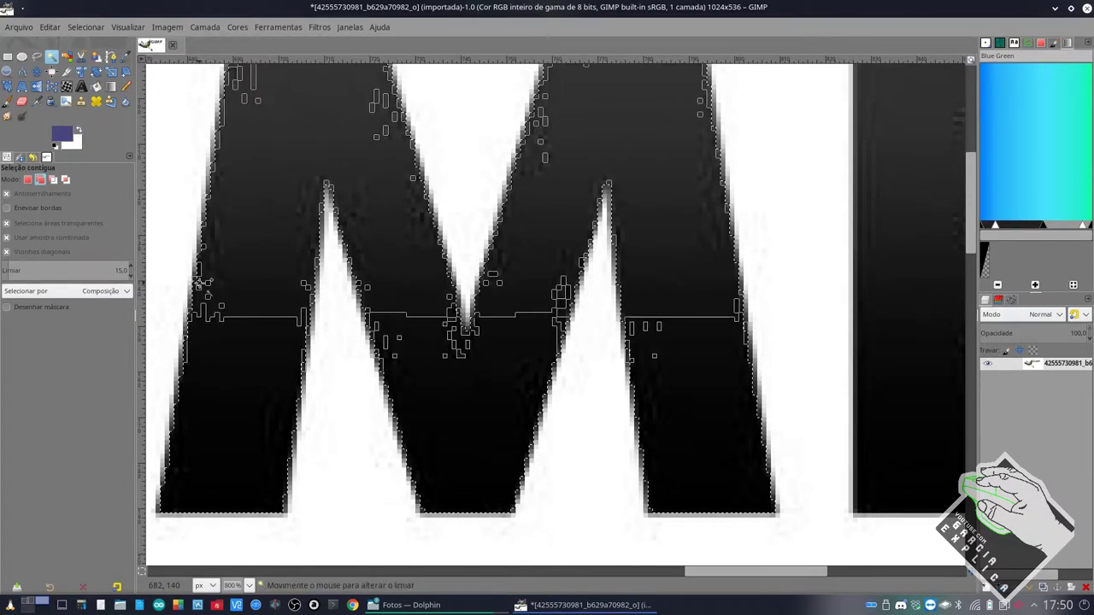
scroll(679, 318, right, 5)
scroll(576, 317, left, 3)
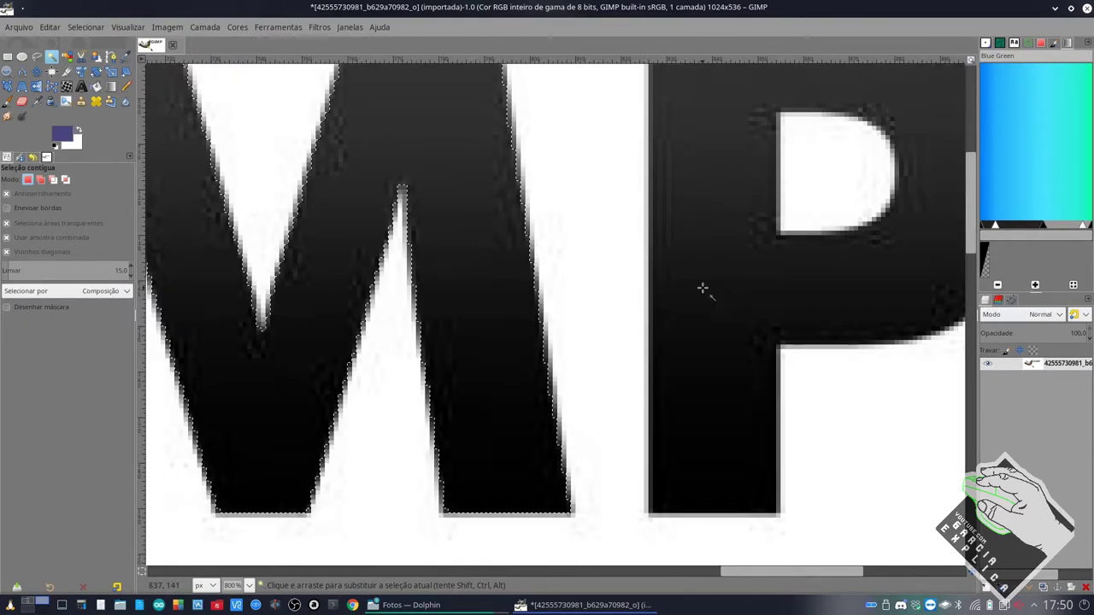
- Add the P's stem and bowl to the selection
shift+click(735, 265)
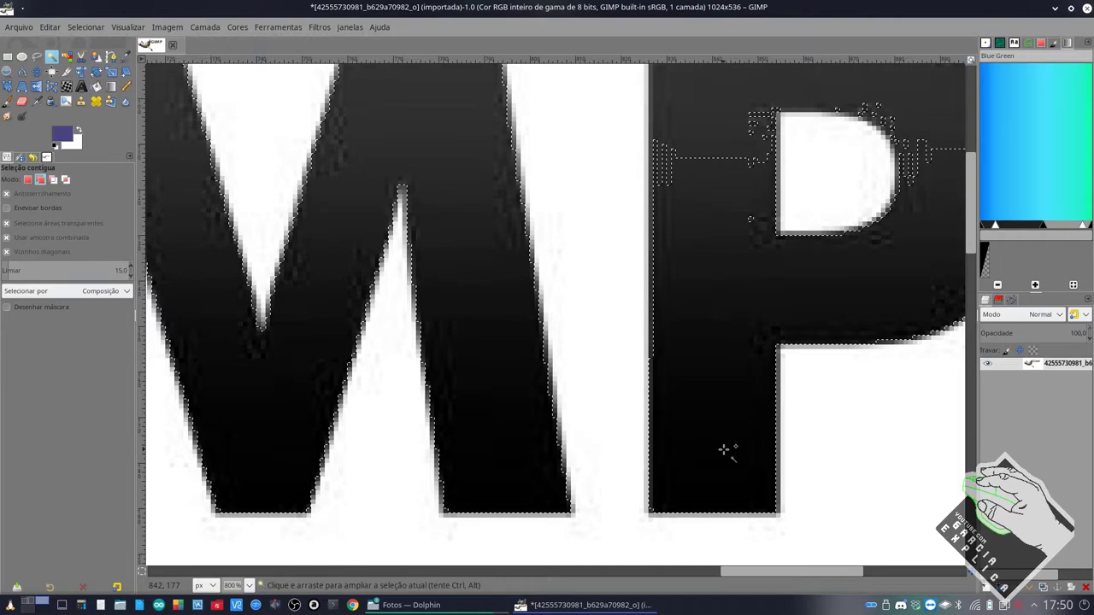
scroll(711, 276, up, 3)
scroll(718, 269, right, 3)
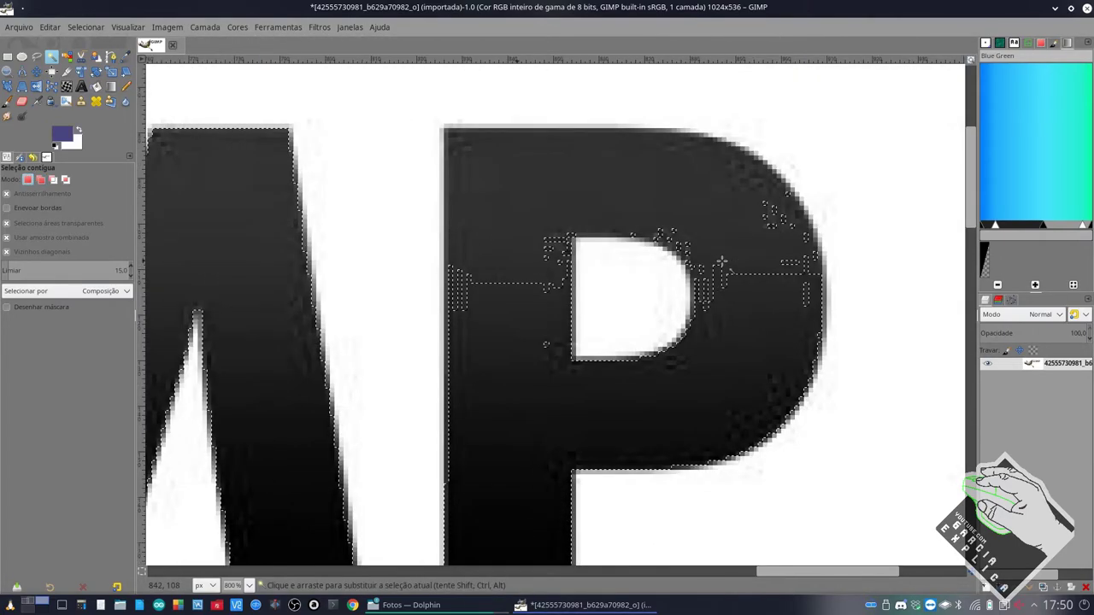
shift+click(706, 218)
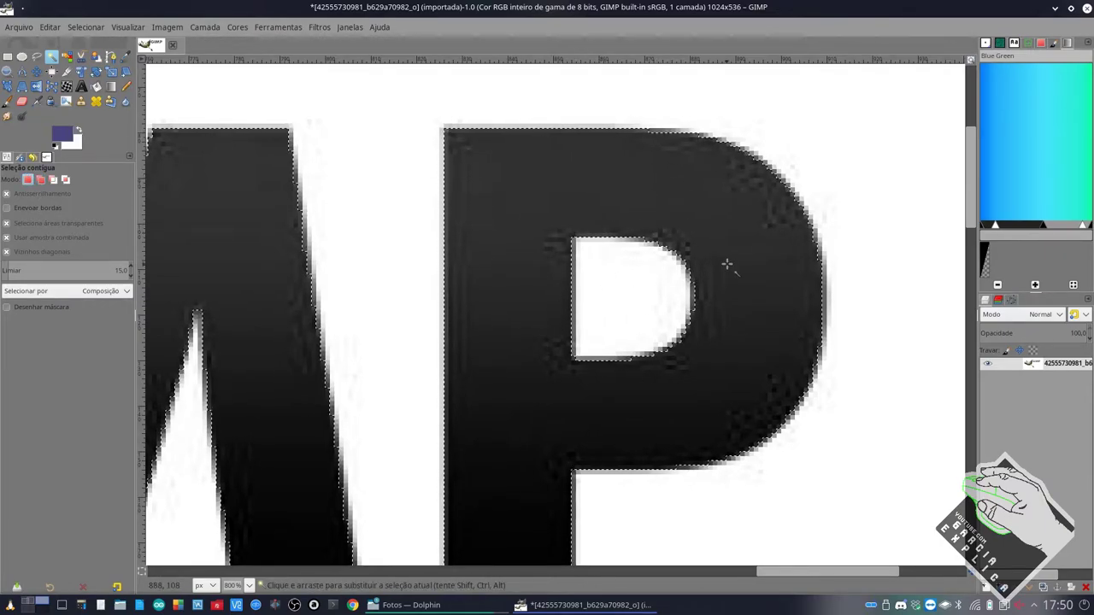
scroll(727, 264, down, 3)
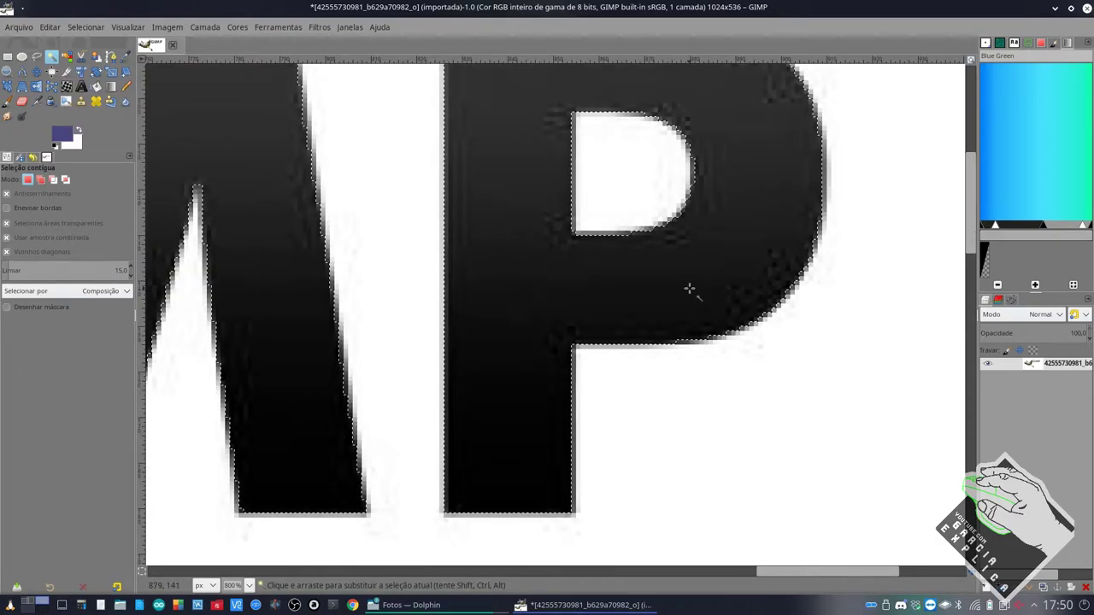
scroll(690, 290, down, 3)
scroll(598, 304, up, 3)
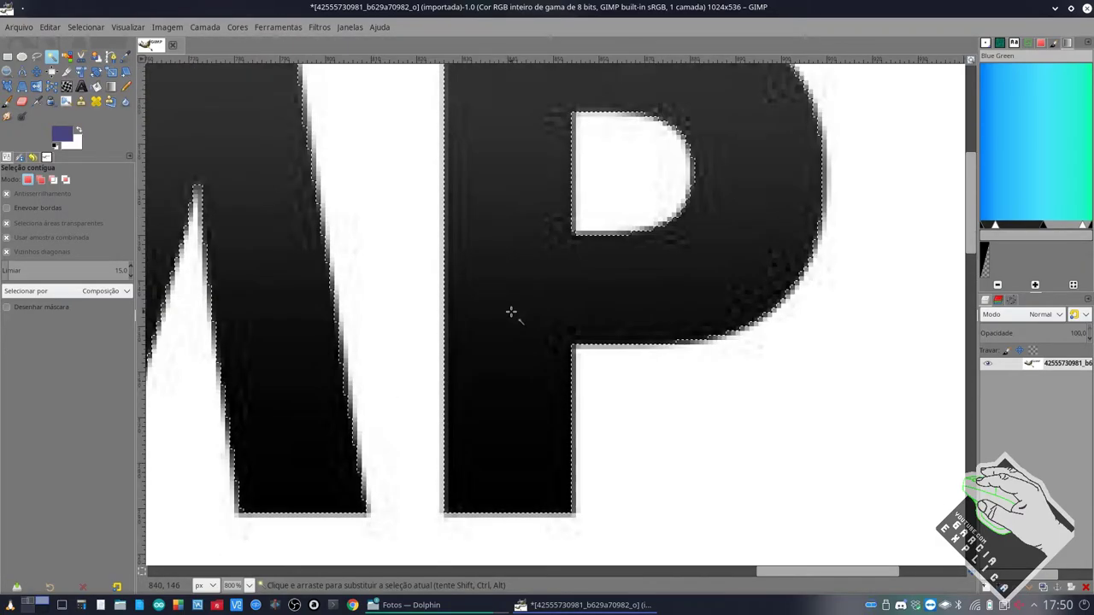
scroll(510, 311, up, 5)
scroll(478, 306, down, 5)
scroll(450, 305, down, 4)
- Copy the selected lettering and paste it as a floating selection
scroll(450, 306, down, 1)
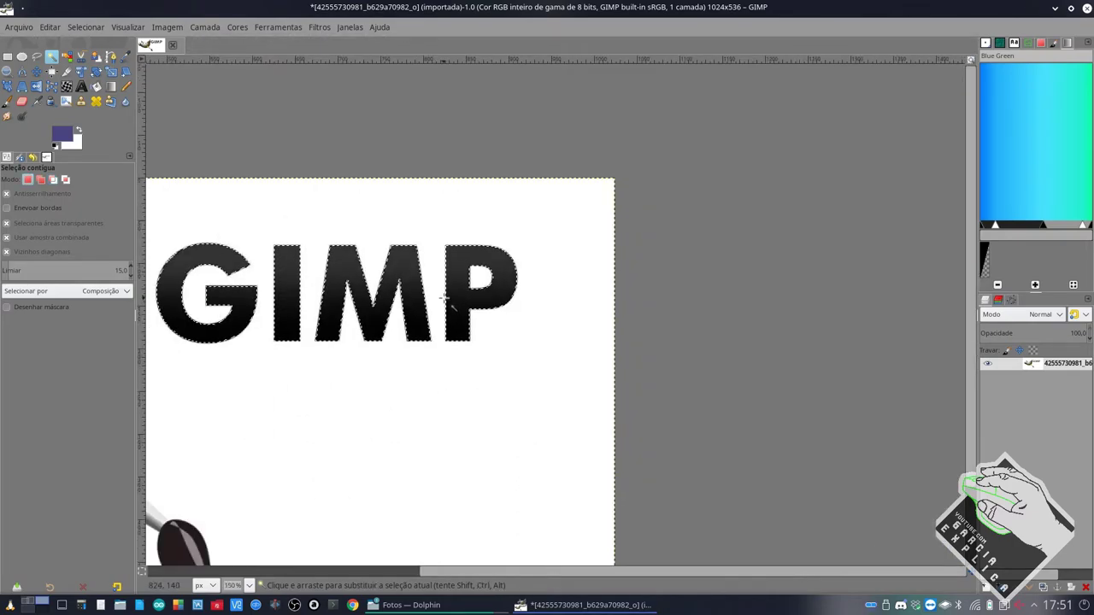
scroll(659, 316, left, 3)
scroll(658, 316, right, 2)
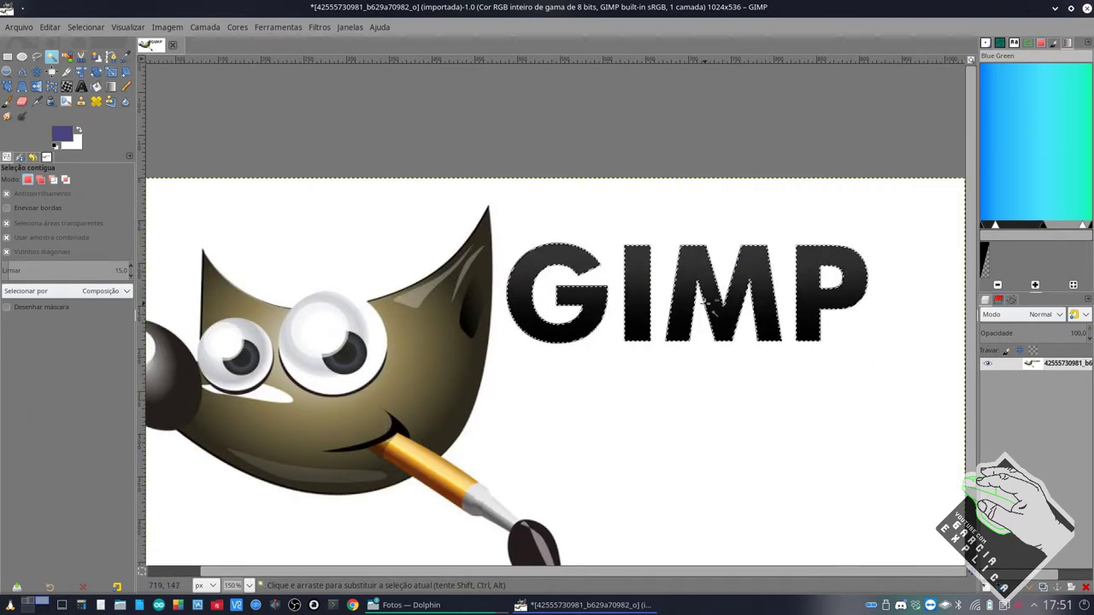
key(ctrl+c)
key(ctrl+v)
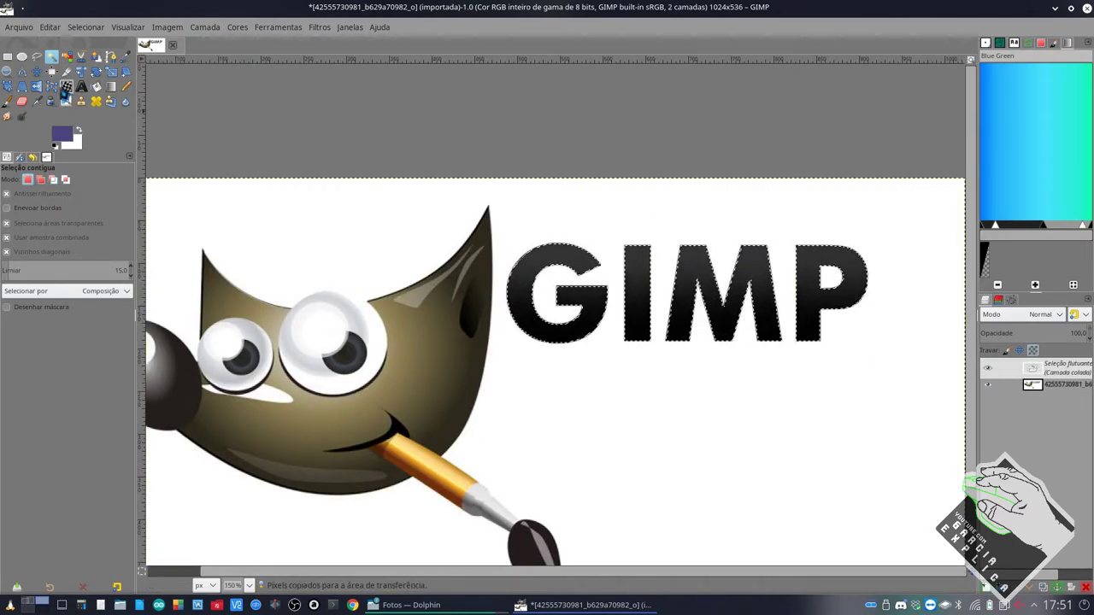
- Move the floating copy so it aligns directly beneath the original GIMP word
click(37, 71)
mouse_move(633, 293)
mouse_down()
mouse_move(639, 372)
mouse_move(628, 391)
mouse_move(312, 356)
mouse_up()
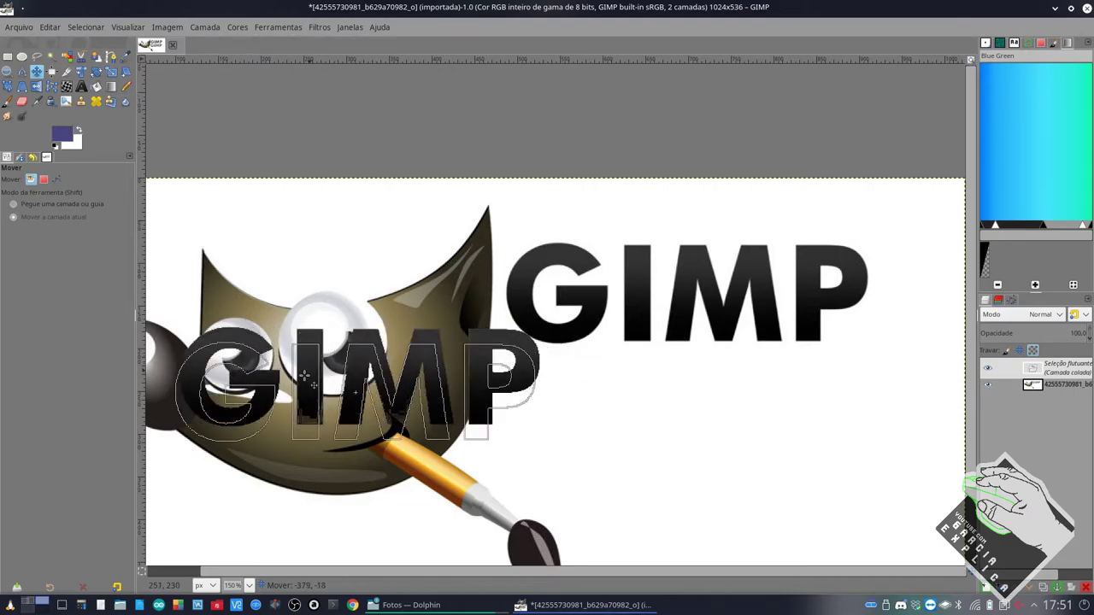
mouse_move(313, 357)
mouse_down()
mouse_move(521, 367)
mouse_move(564, 381)
mouse_up()
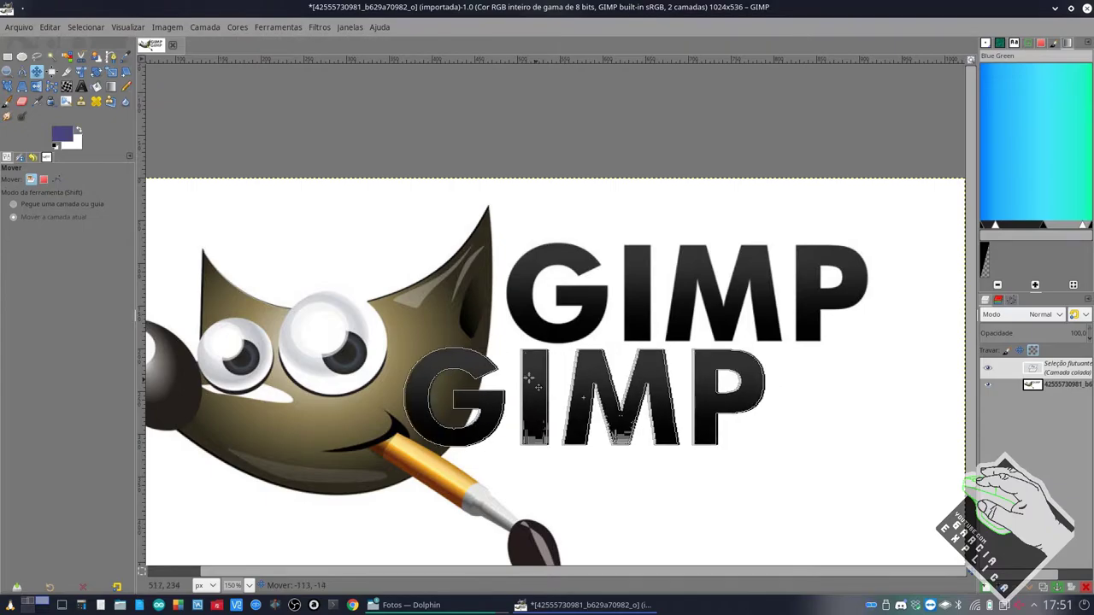
mouse_move(564, 382)
mouse_down()
mouse_move(599, 388)
mouse_move(548, 381)
mouse_up()
scroll(530, 359, down, 2)
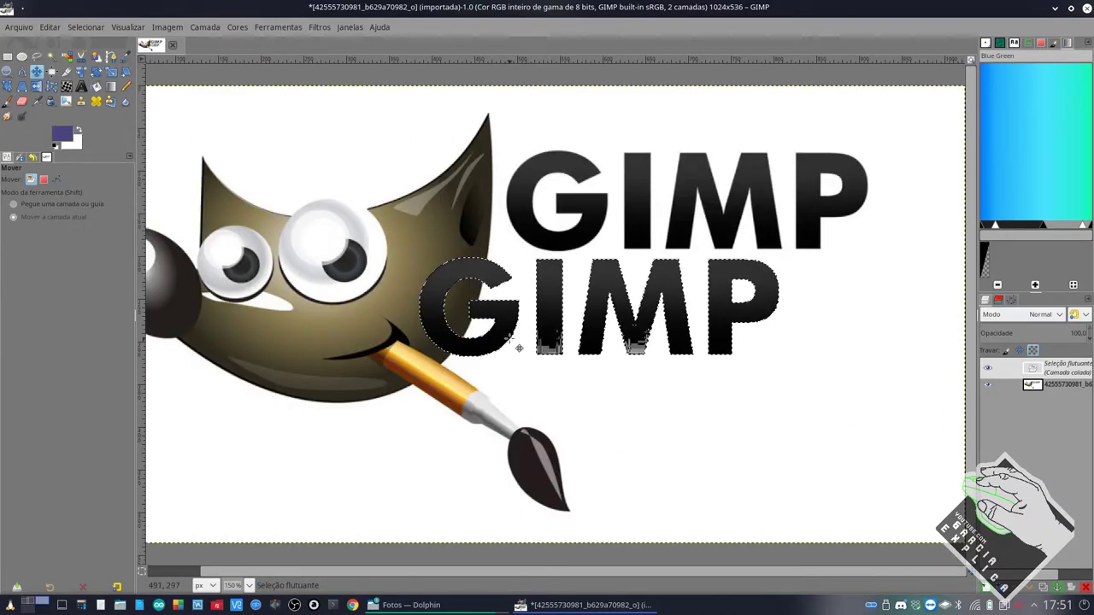
drag(505, 314, 608, 333)
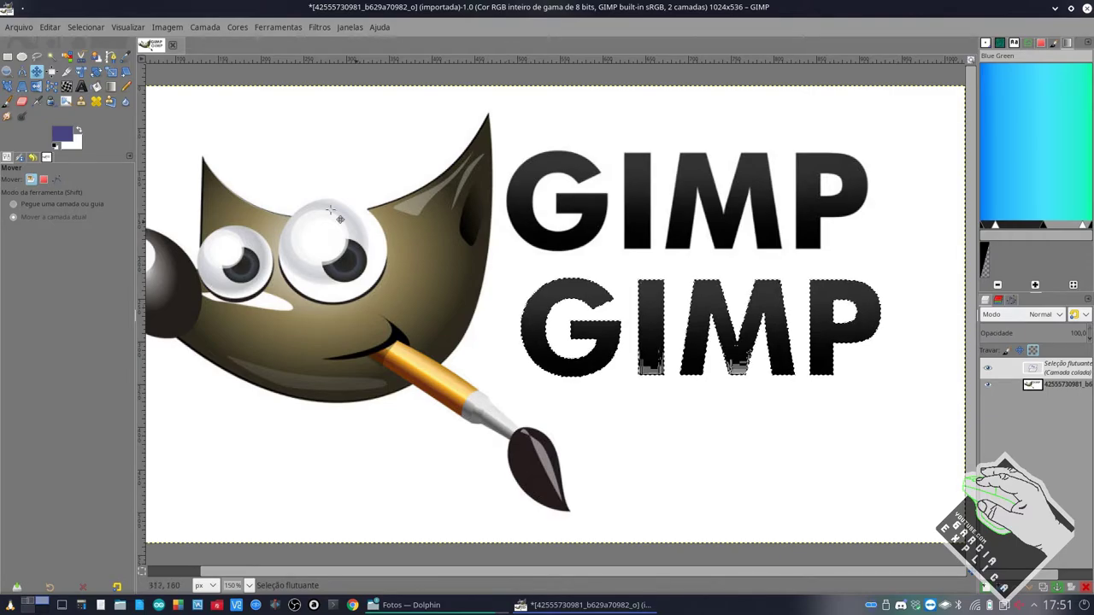
- Anchor the copy, erase the lower GIMP lettering to white, and deselect everything
click(7, 56)
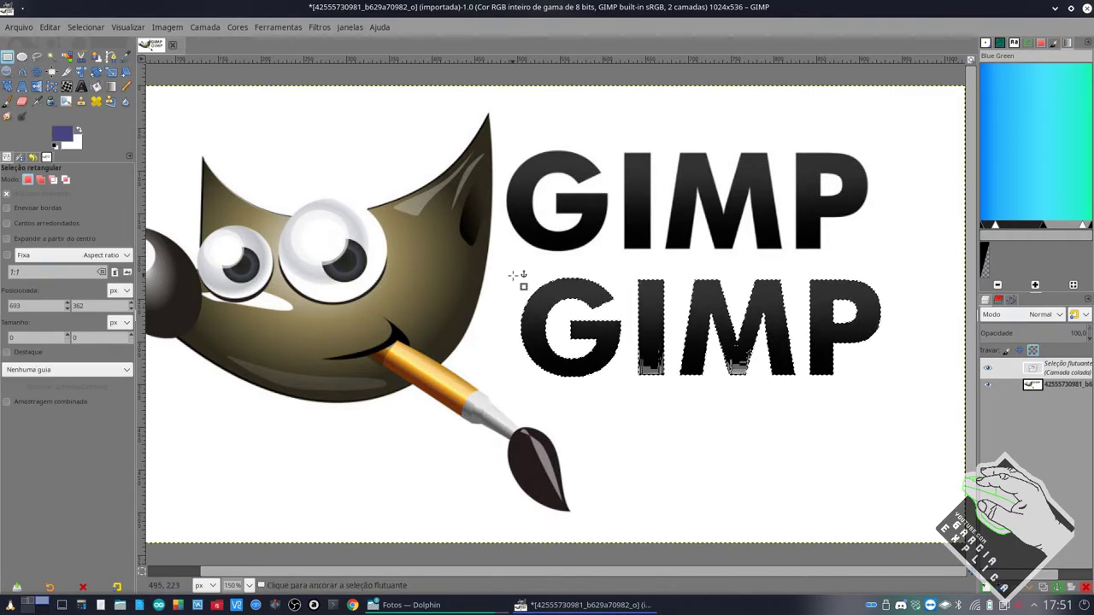
mouse_move(514, 277)
mouse_down()
mouse_move(736, 386)
mouse_move(887, 388)
mouse_up()
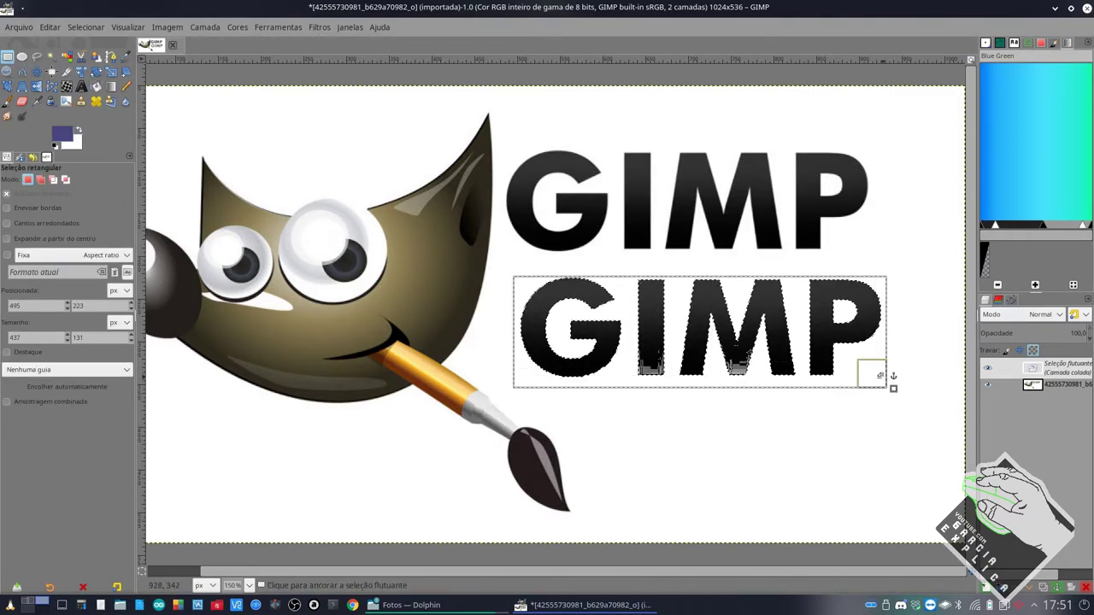
click(876, 421)
drag(877, 411, 519, 262)
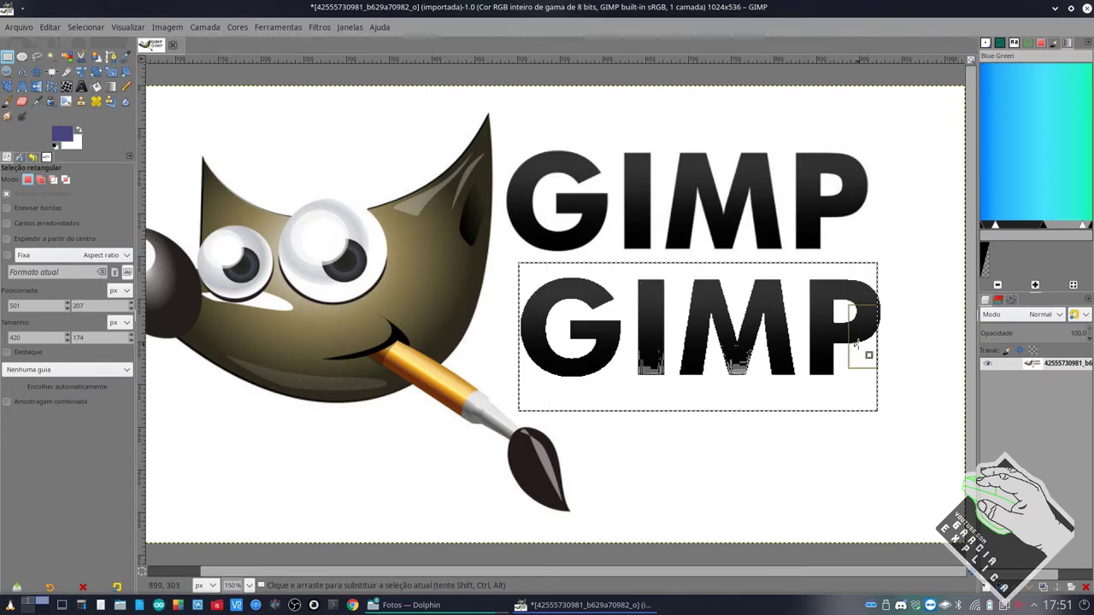
drag(857, 341, 870, 341)
key(Delete)
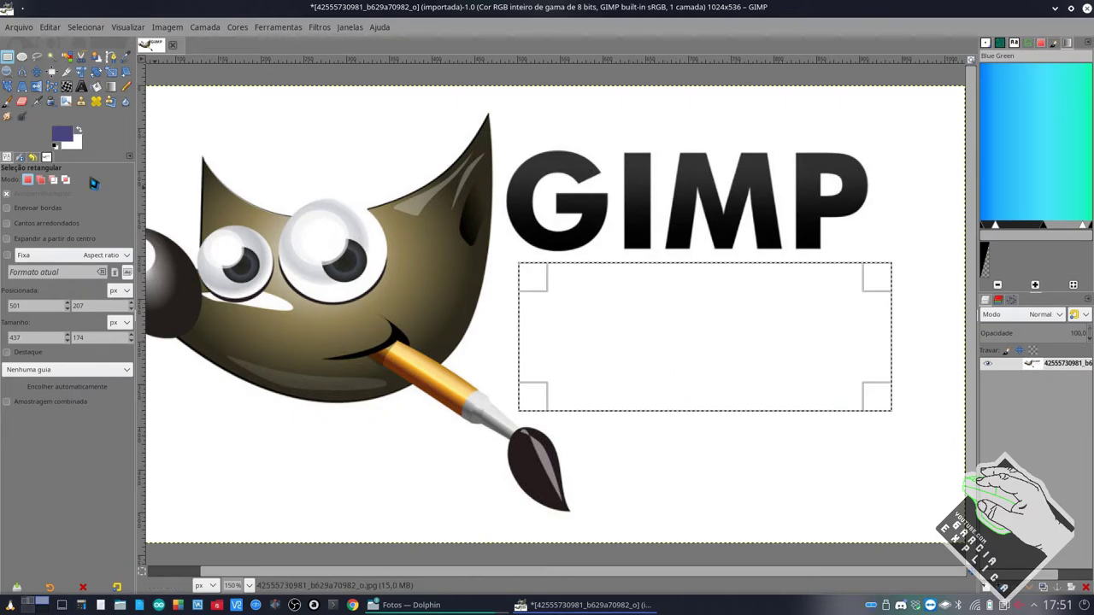
click(36, 56)
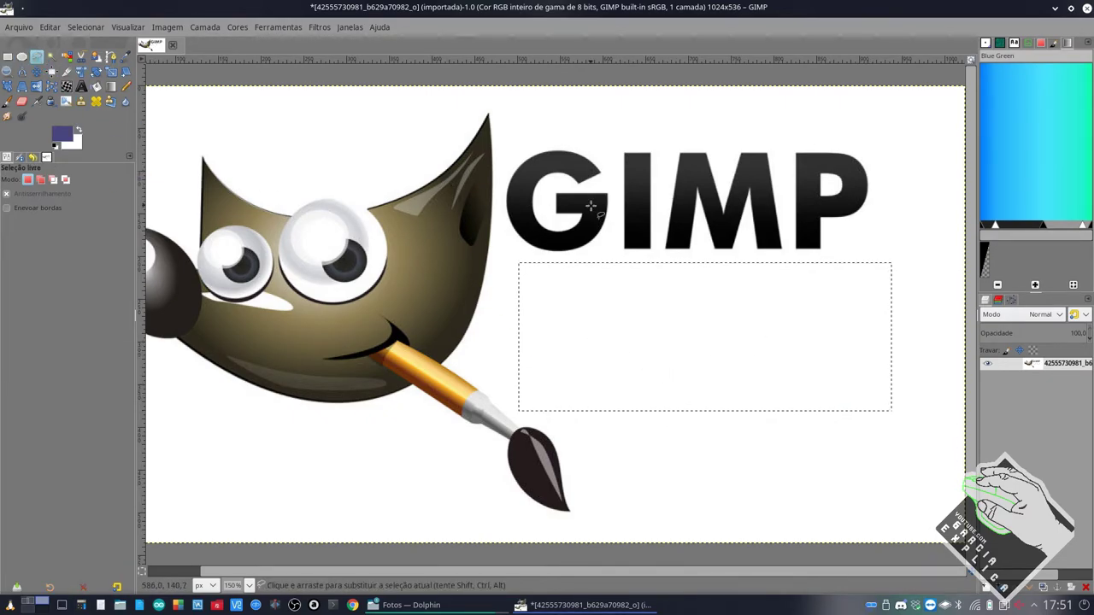
key(shift+ctrl+a)
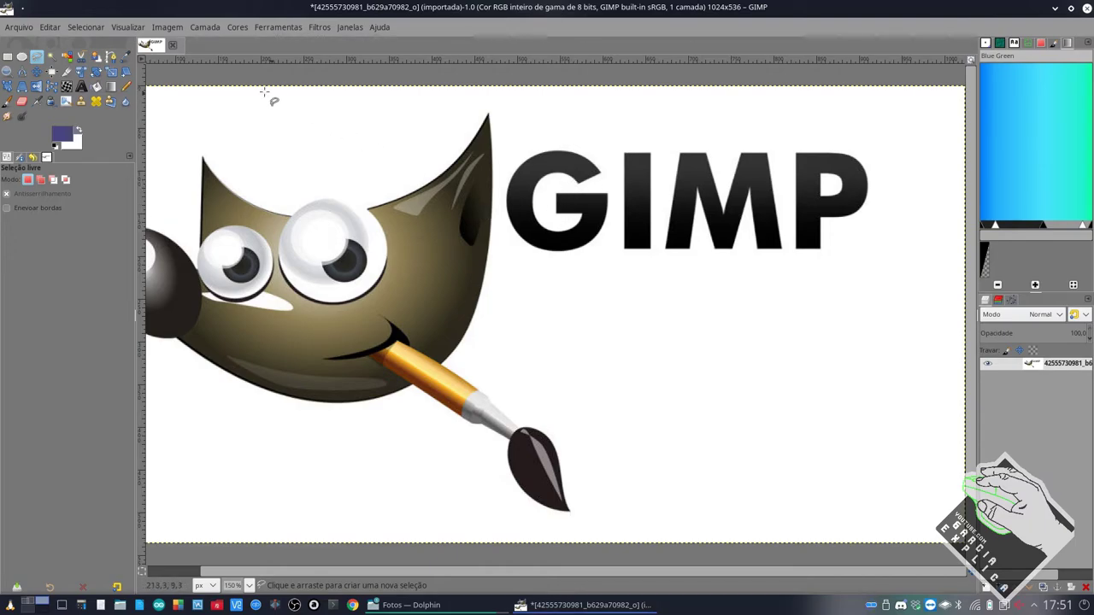
click(51, 56)
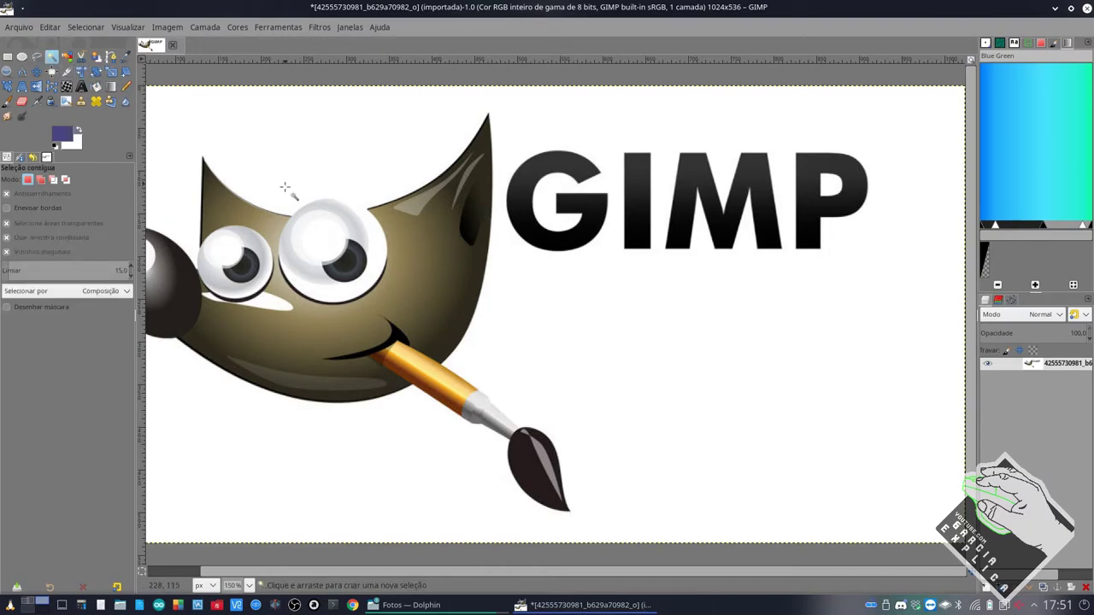
click(331, 168)
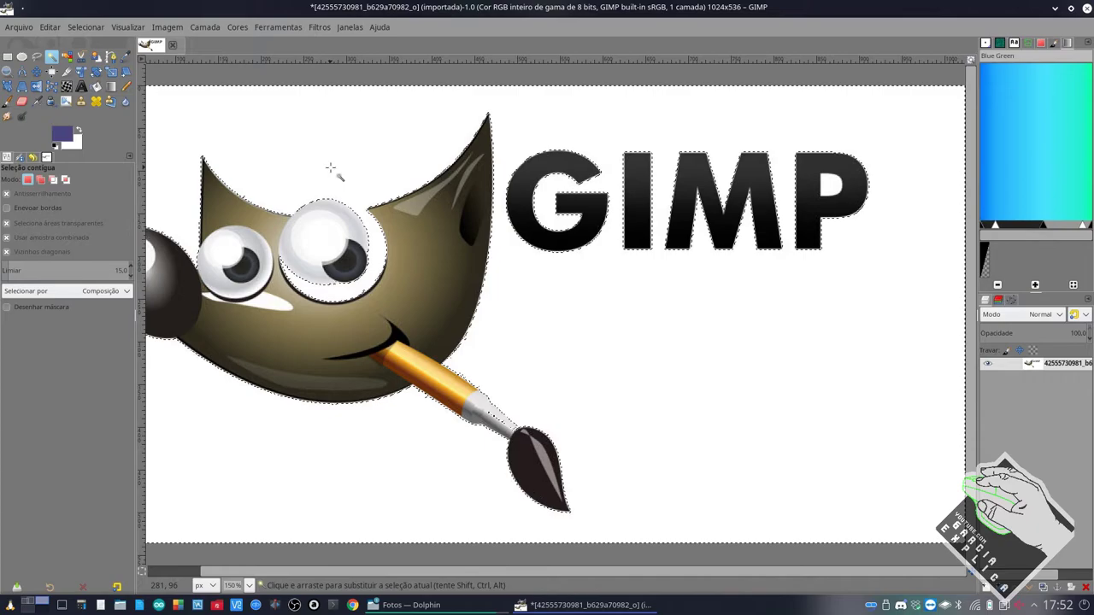
scroll(368, 256, up, 5)
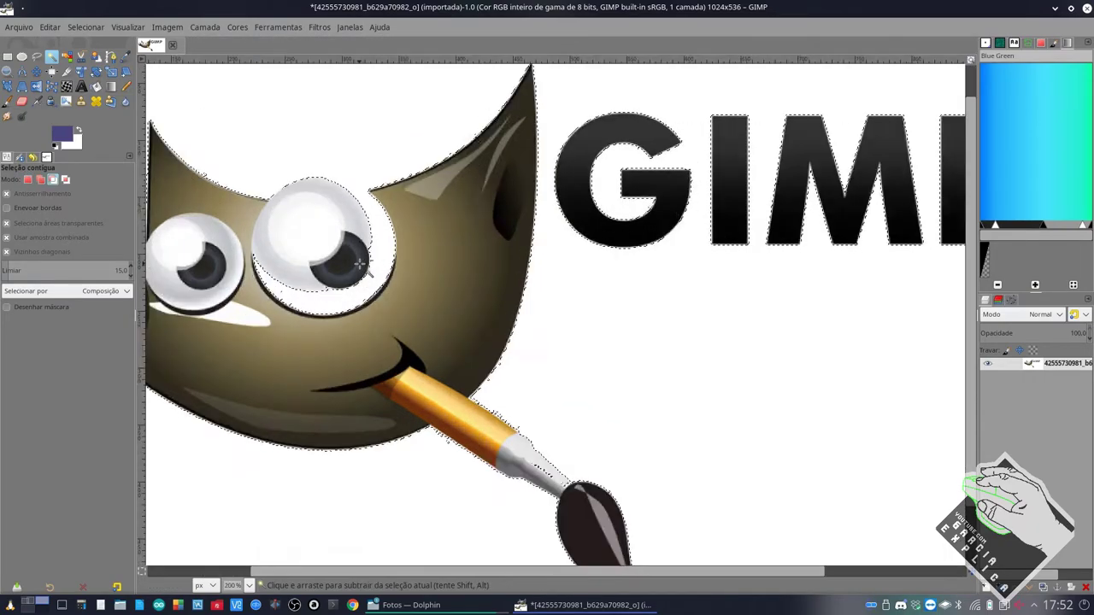
scroll(393, 253, up, 5)
scroll(367, 248, down, 5)
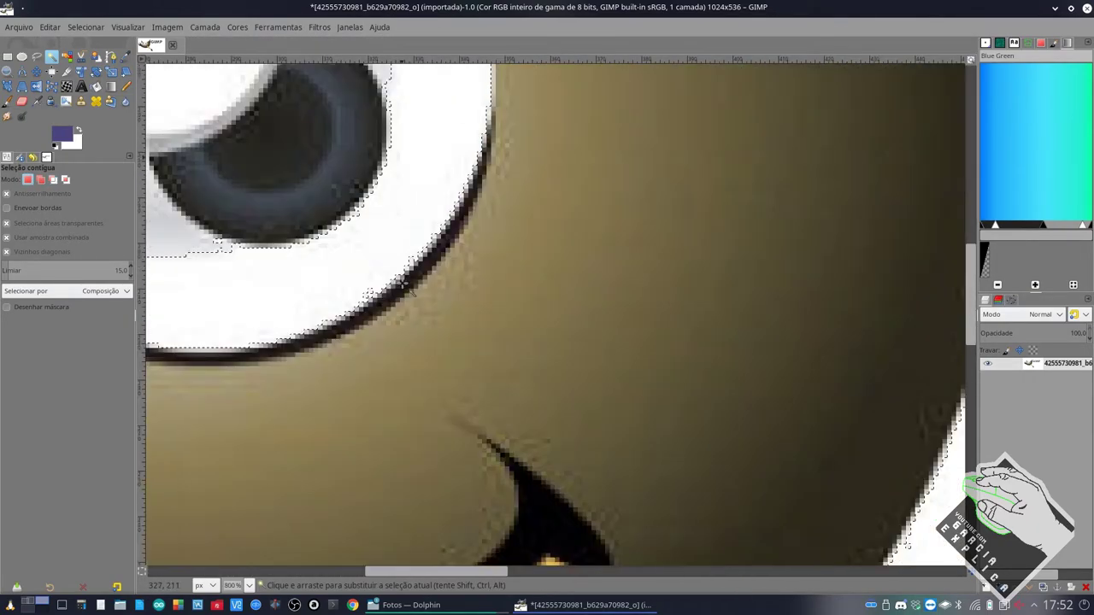
scroll(368, 248, down, 3)
scroll(262, 310, up, 3)
scroll(255, 301, right, 5)
scroll(255, 302, up, 5)
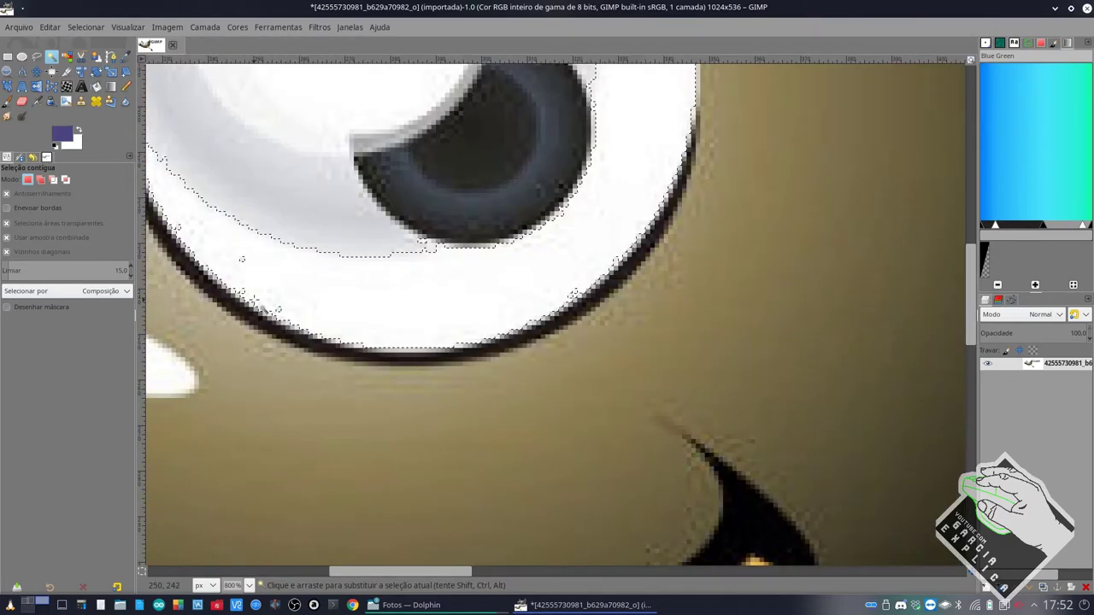
ctrl+scroll(598, 282, down, 4)
ctrl+scroll(620, 260, down, 1)
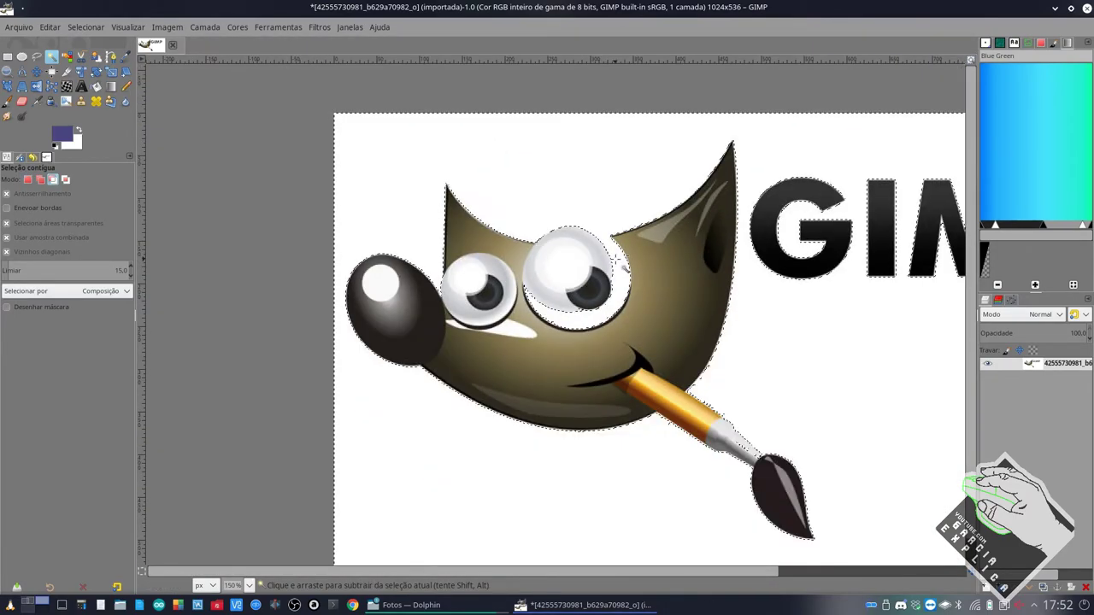
ctrl+scroll(615, 256, down, 1)
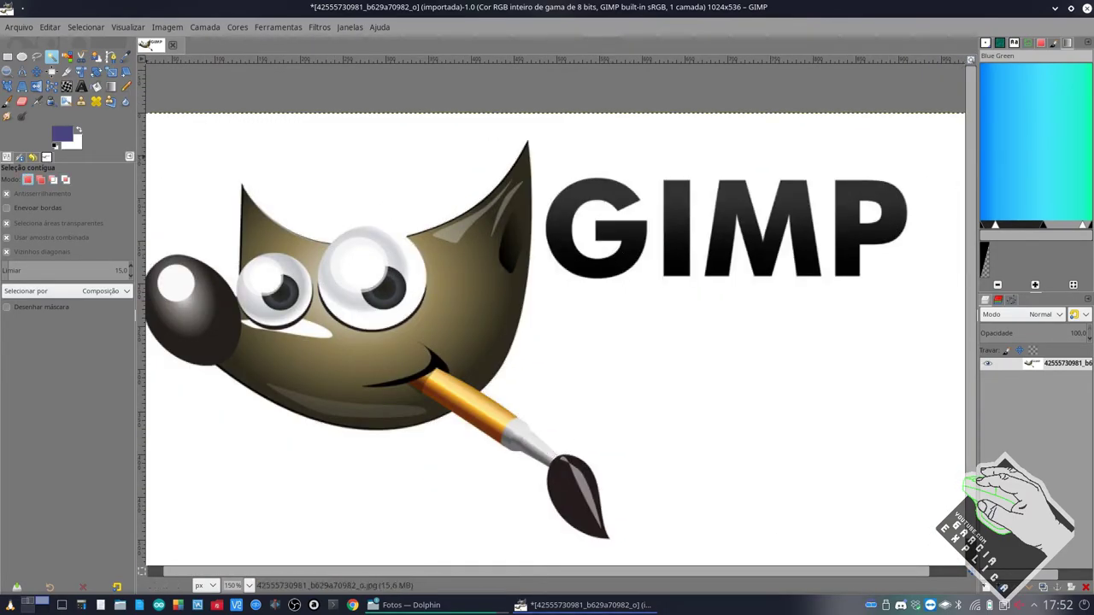
- With Free Select, place outline points at the G's notch tip, notch corner and nearby edge
click(36, 56)
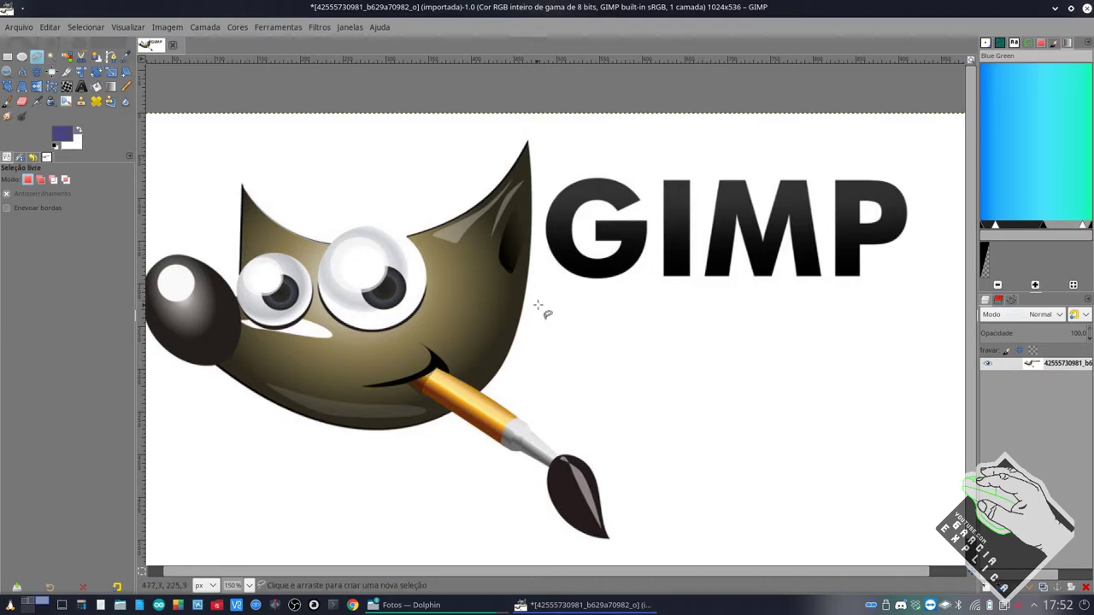
scroll(579, 302, right, 1)
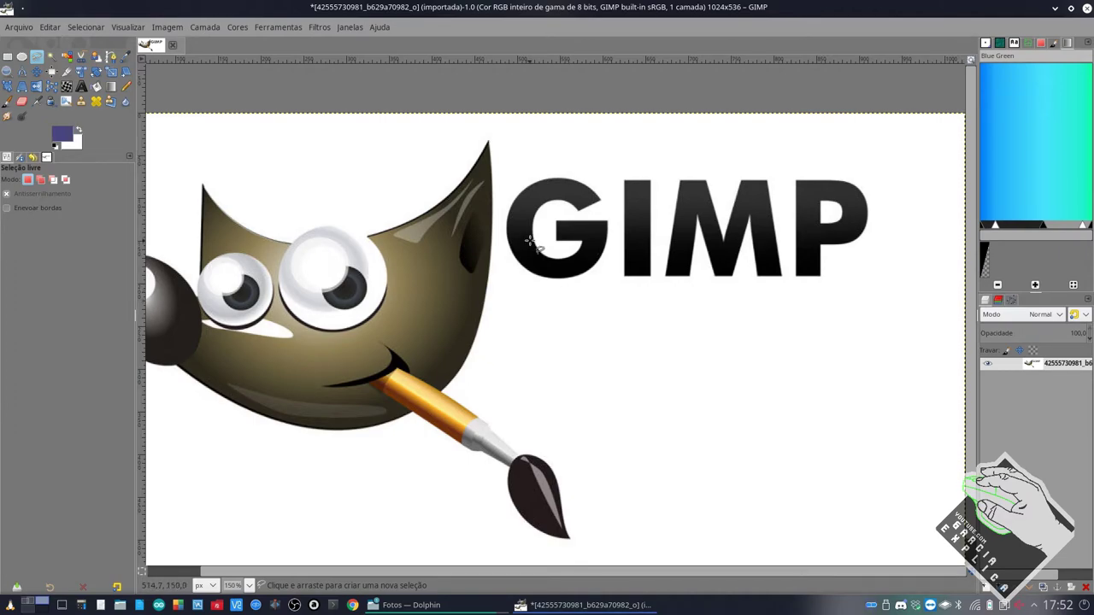
ctrl+scroll(578, 213, up, 2)
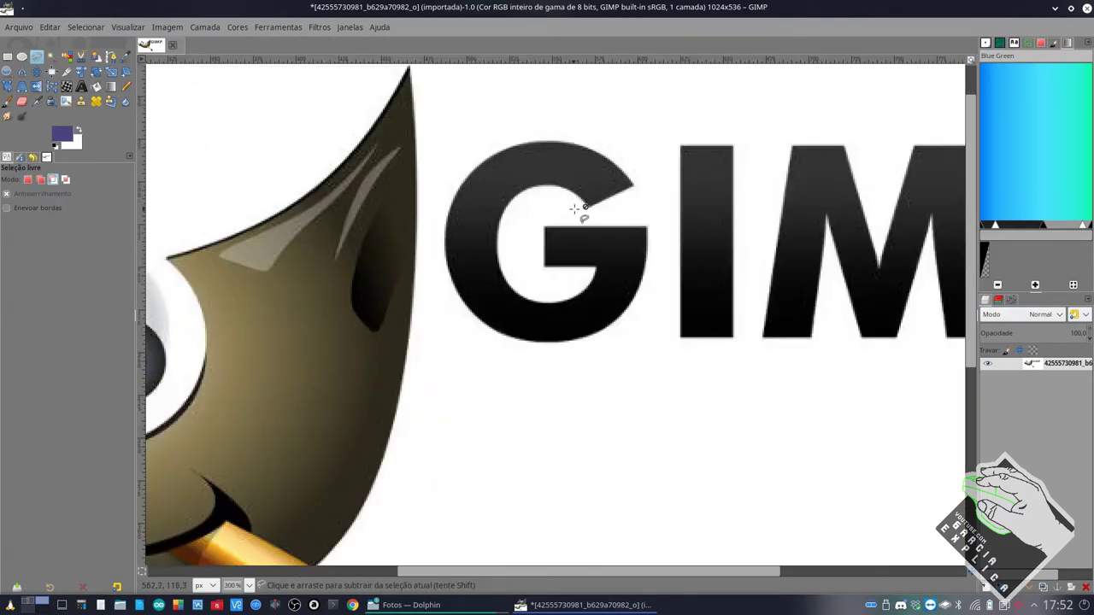
ctrl+scroll(598, 210, up, 3)
ctrl+scroll(564, 213, up, 1)
ctrl+scroll(551, 220, up, 3)
ctrl+scroll(562, 227, down, 1)
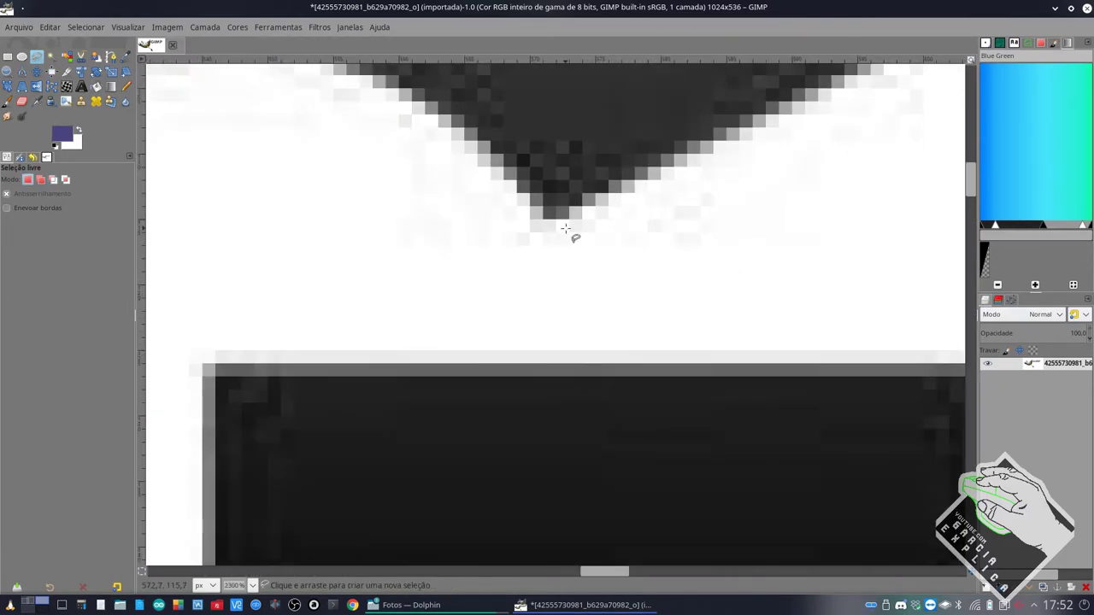
scroll(598, 215, right, 2)
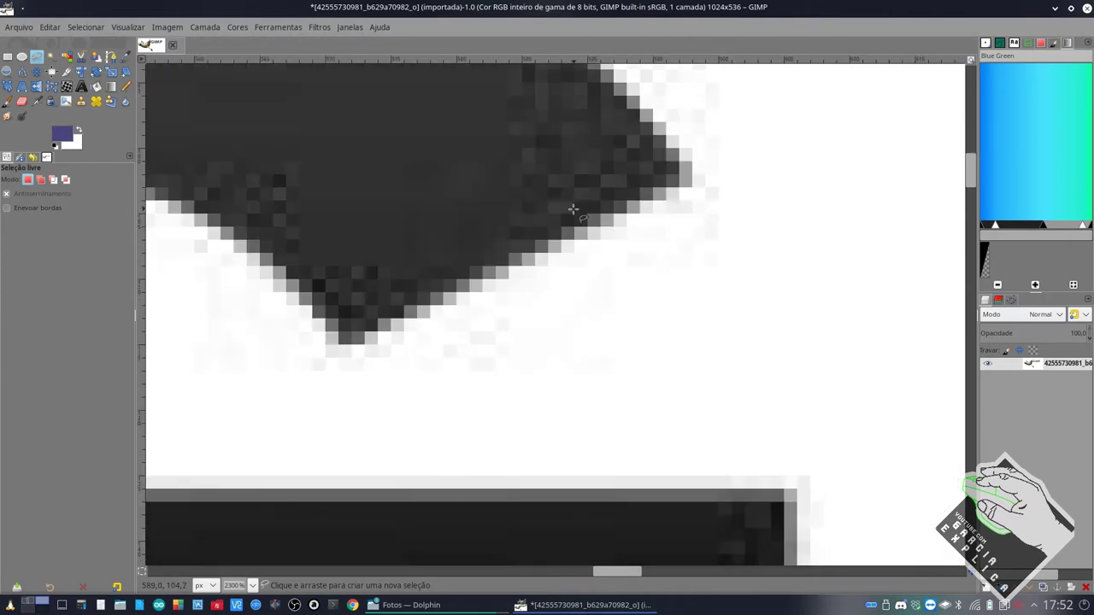
scroll(589, 218, up, 1)
click(353, 346)
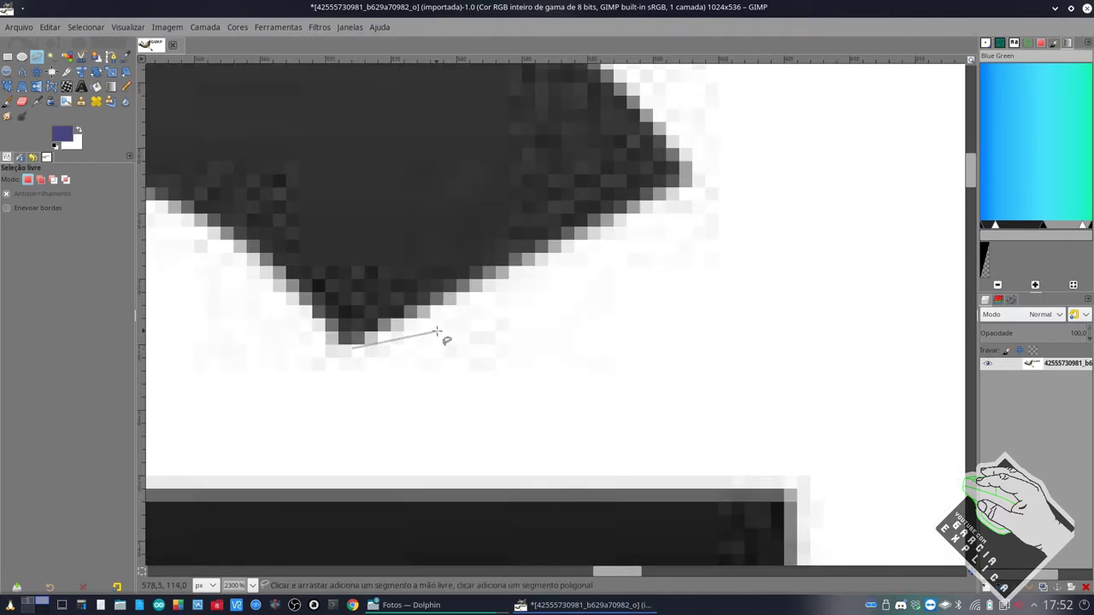
scroll(620, 217, down, 3)
scroll(666, 162, up, 3)
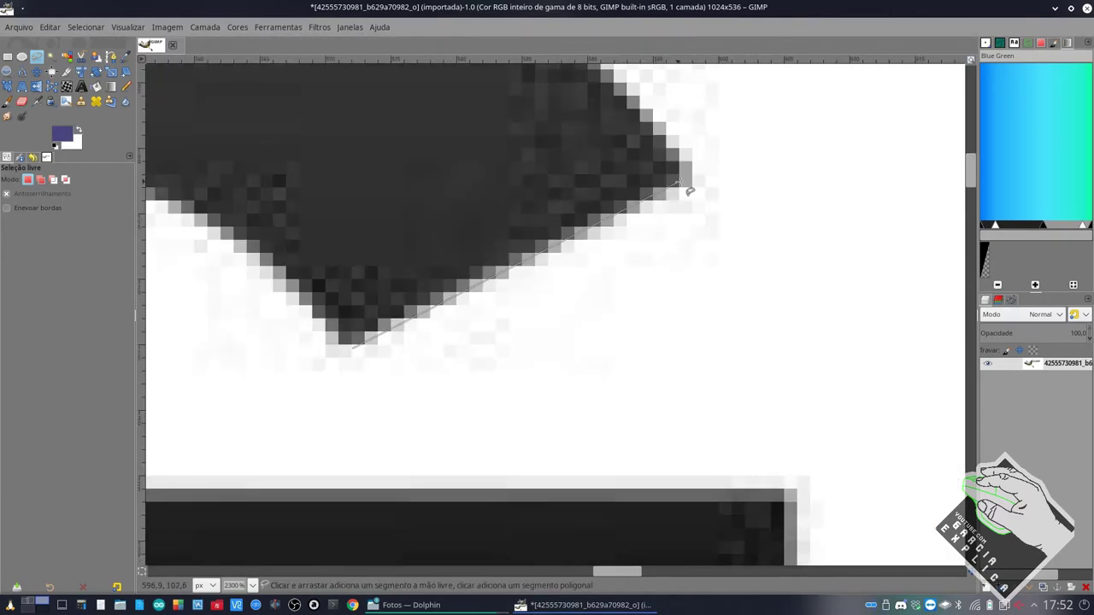
click(686, 174)
scroll(653, 162, up, 3)
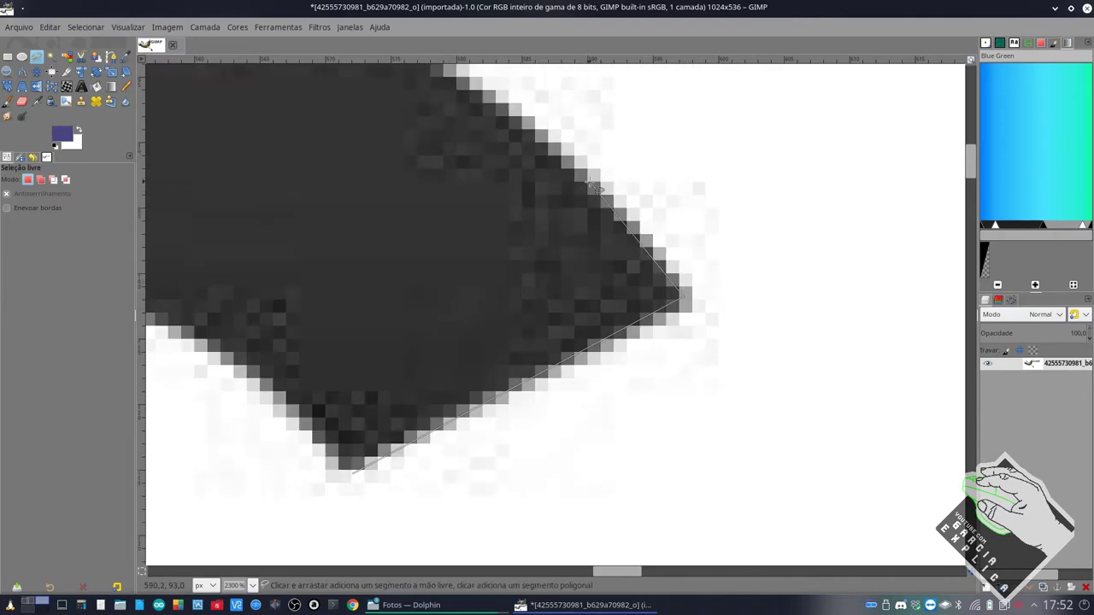
click(590, 183)
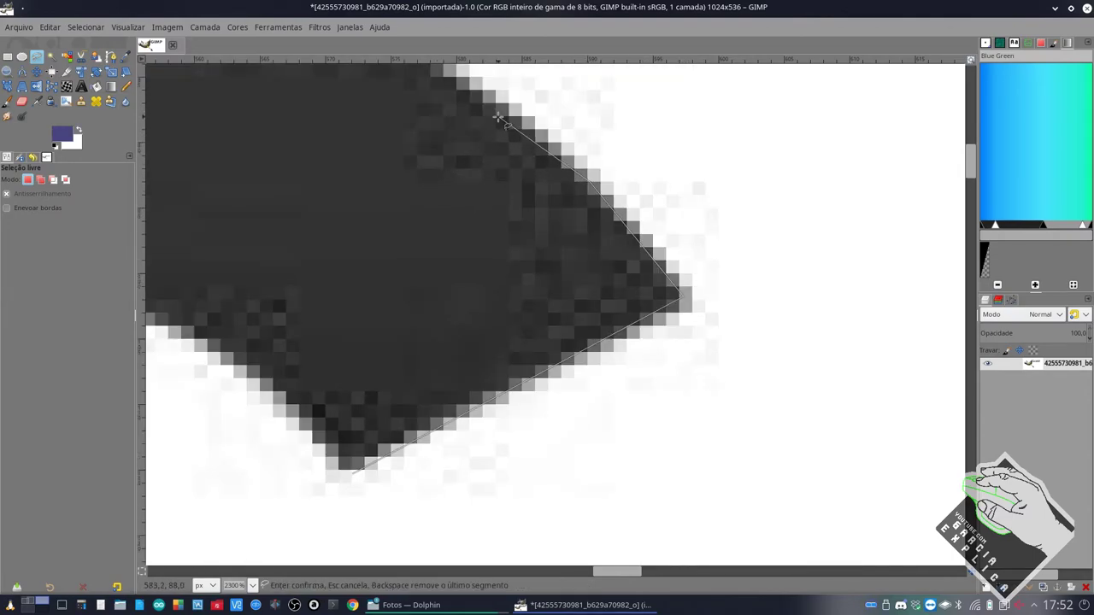
- Continue the outline with a point along the G's outer edge
scroll(427, 154, up, 3)
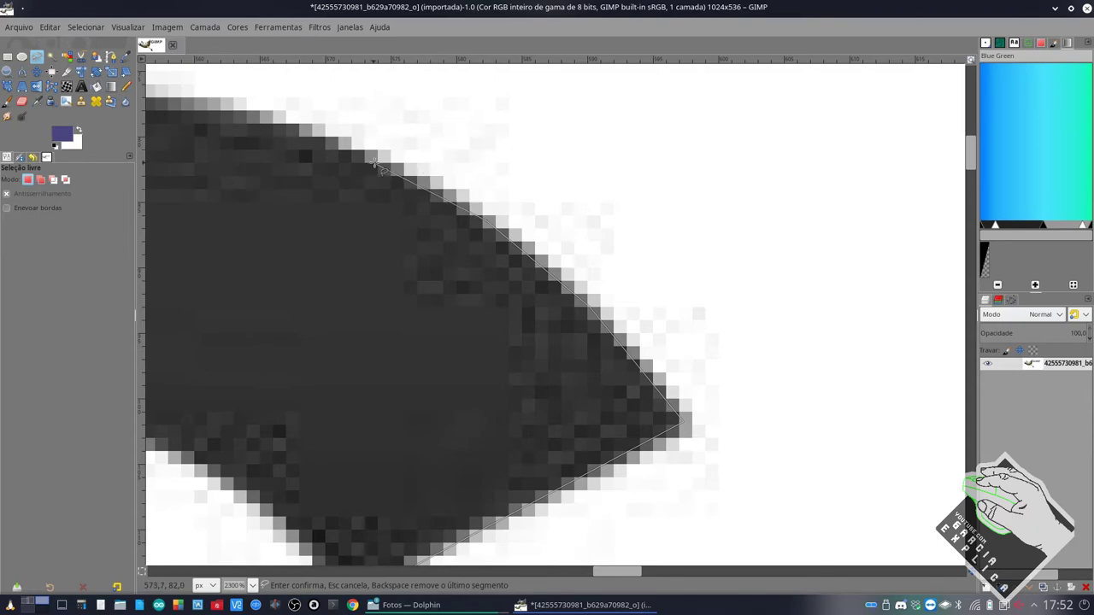
scroll(373, 165, left, 5)
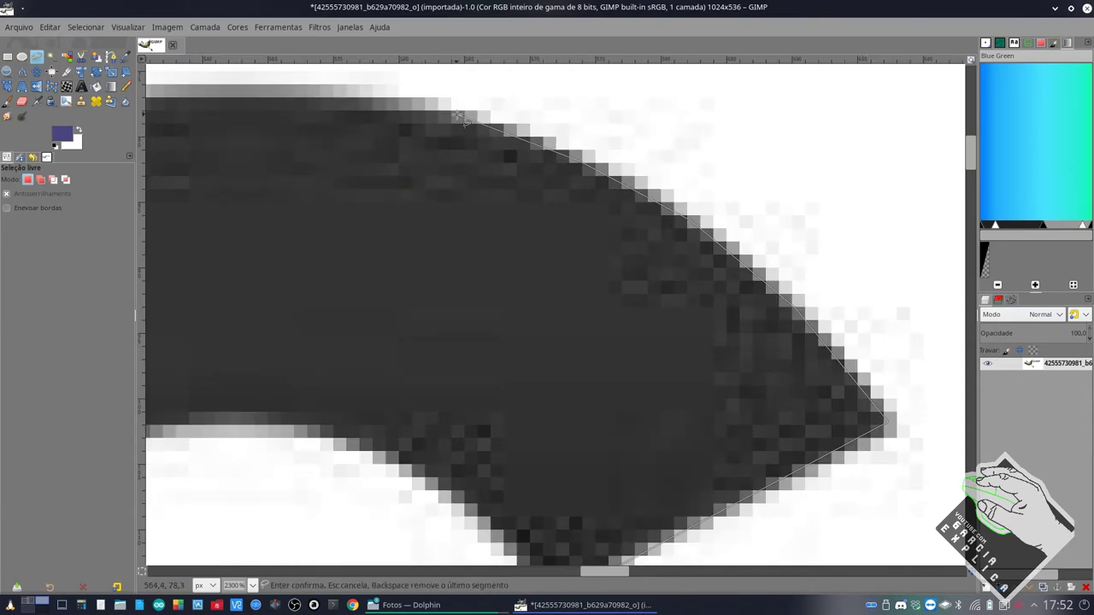
scroll(389, 102, left, 10)
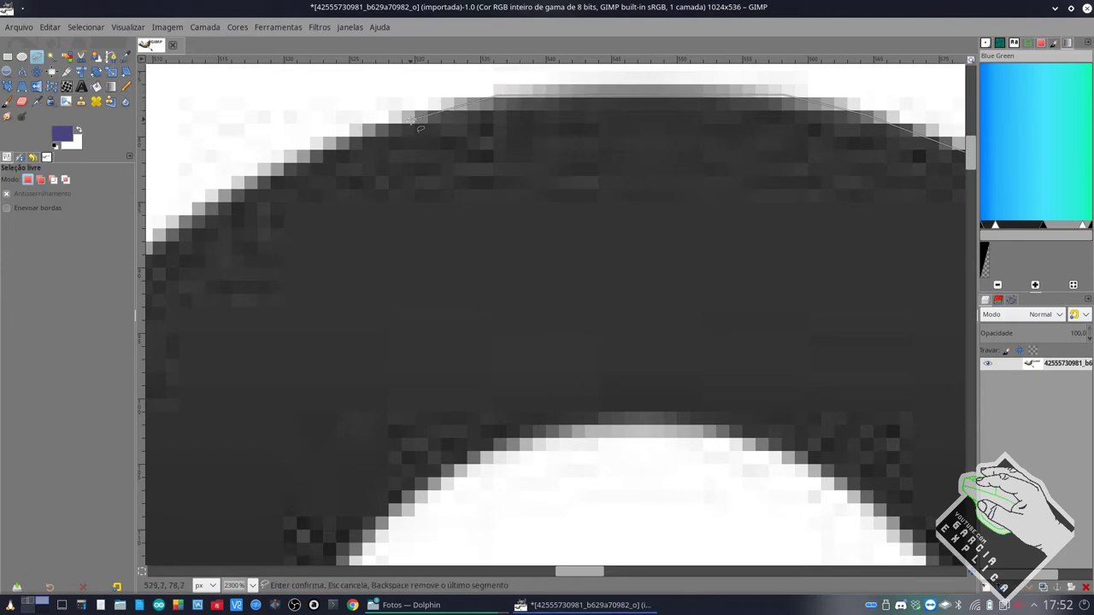
scroll(300, 162, left, 5)
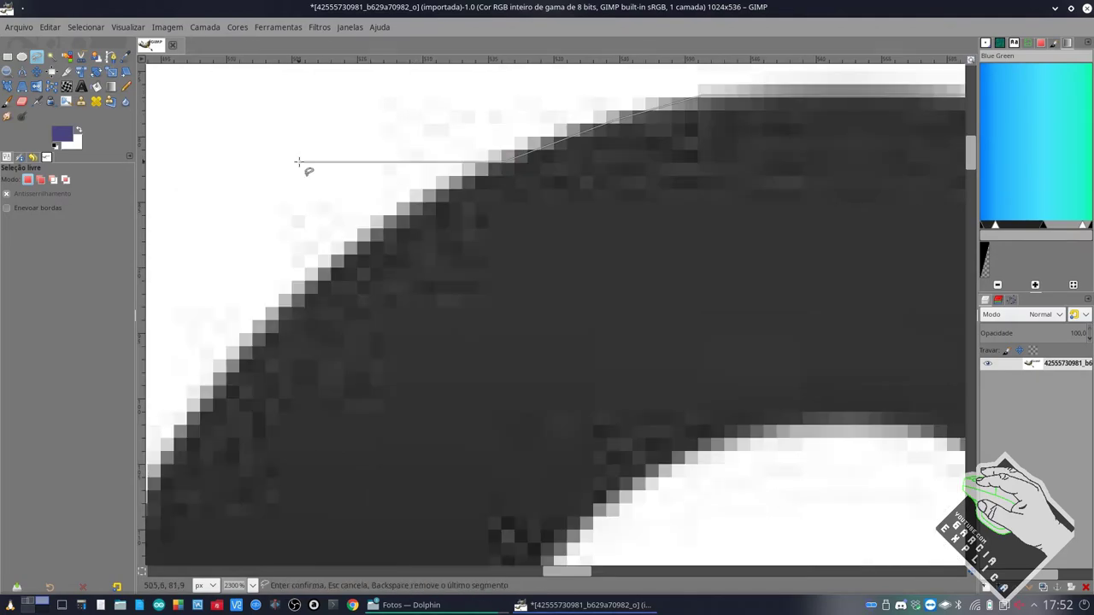
scroll(307, 164, down, 3)
scroll(342, 136, up, 3)
scroll(342, 134, down, 3)
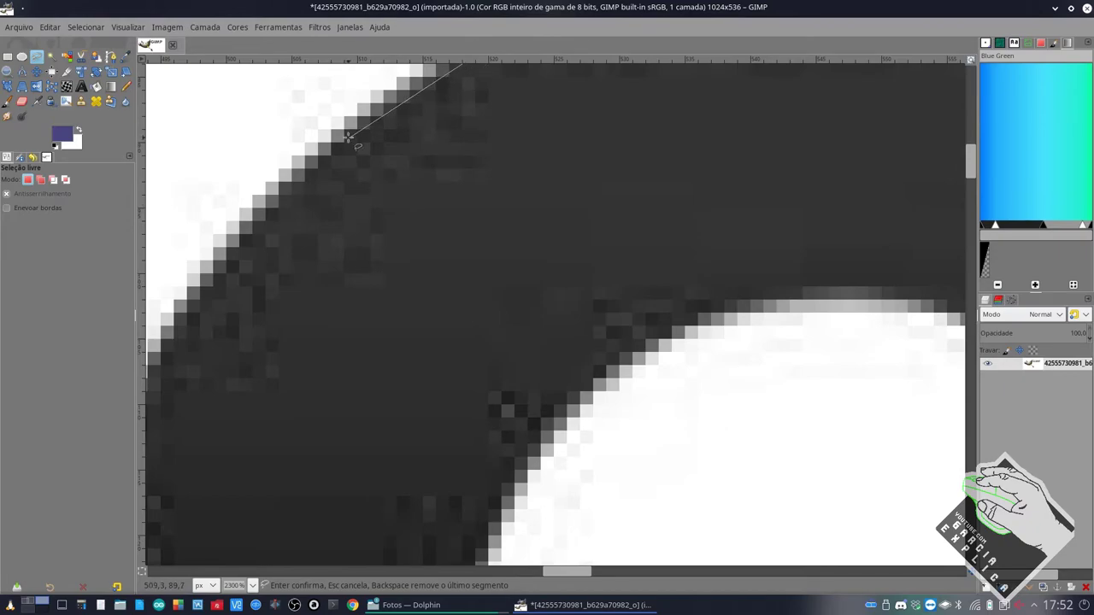
scroll(280, 174, down, 3)
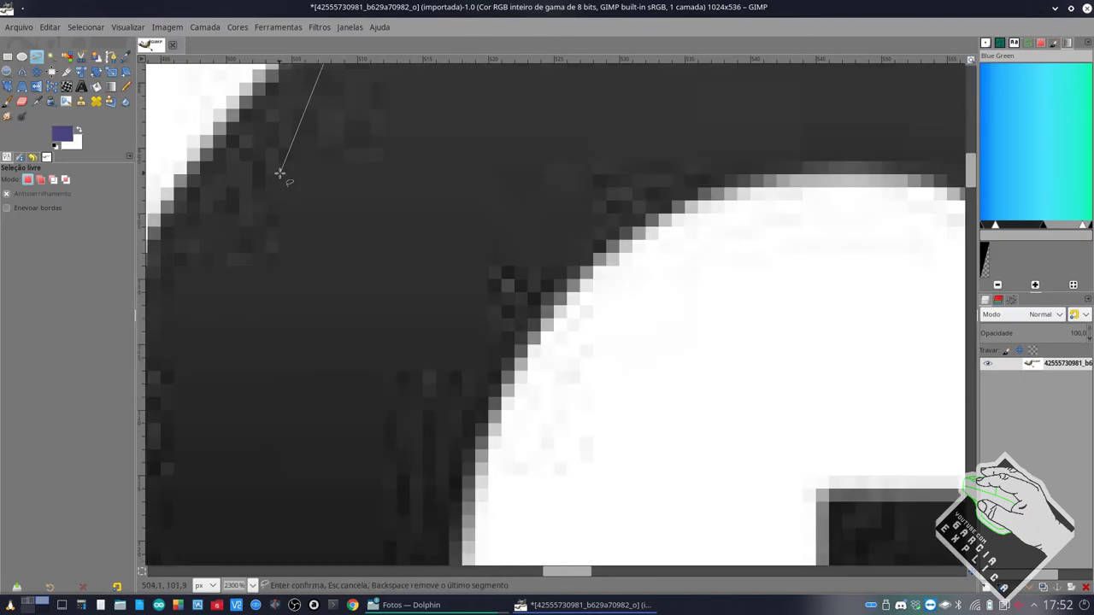
scroll(444, 137, left, 5)
scroll(447, 139, up, 4)
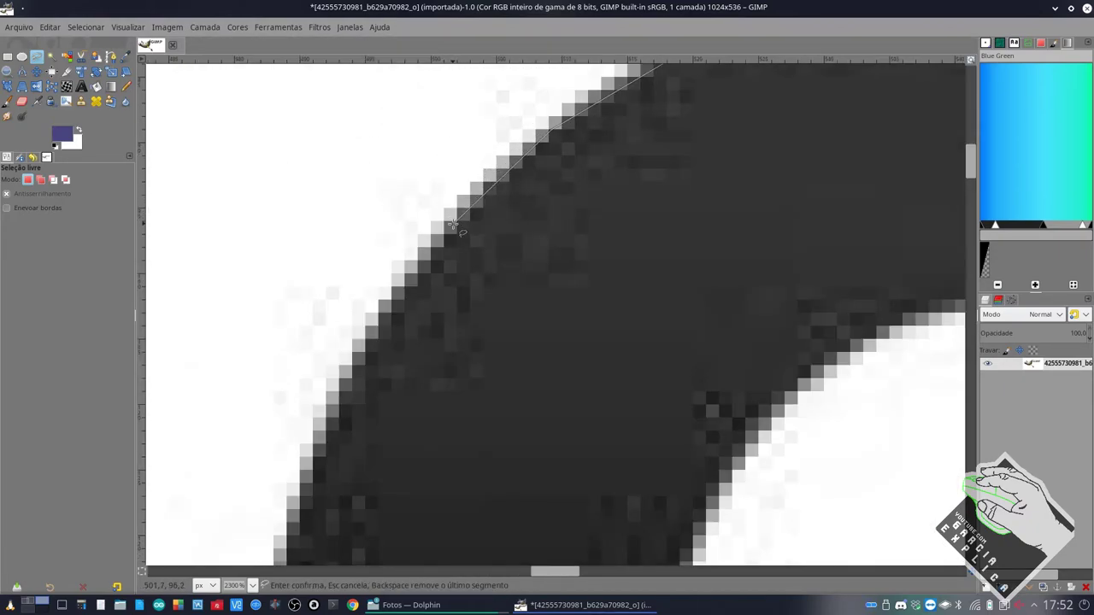
scroll(453, 224, down, 8)
scroll(315, 205, right, 2)
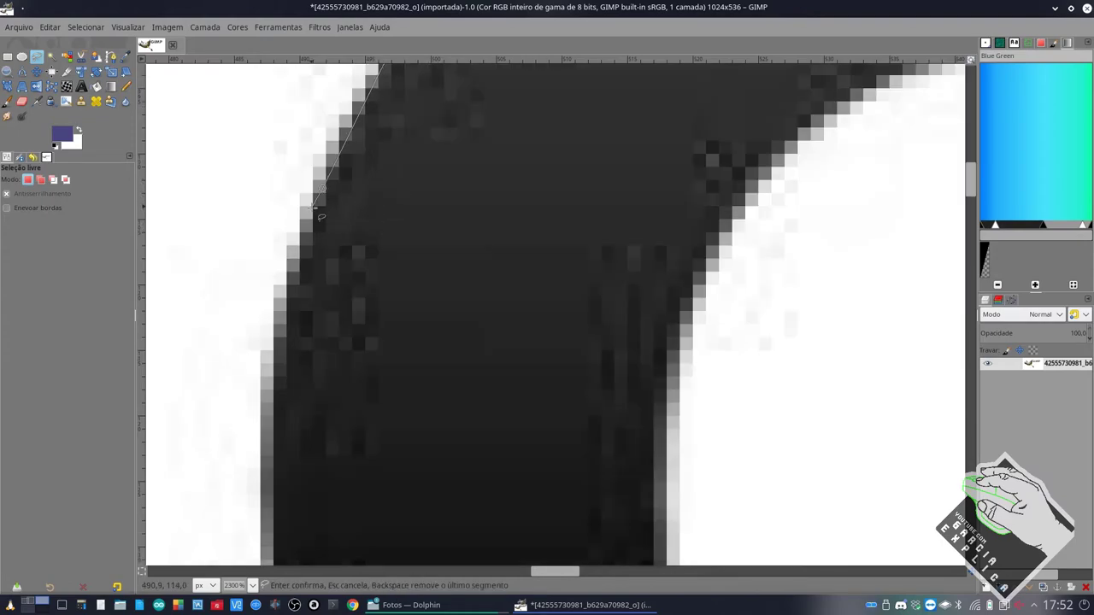
scroll(315, 205, down, 5)
scroll(385, 256, down, 5)
scroll(470, 299, down, 5)
scroll(584, 377, right, 3)
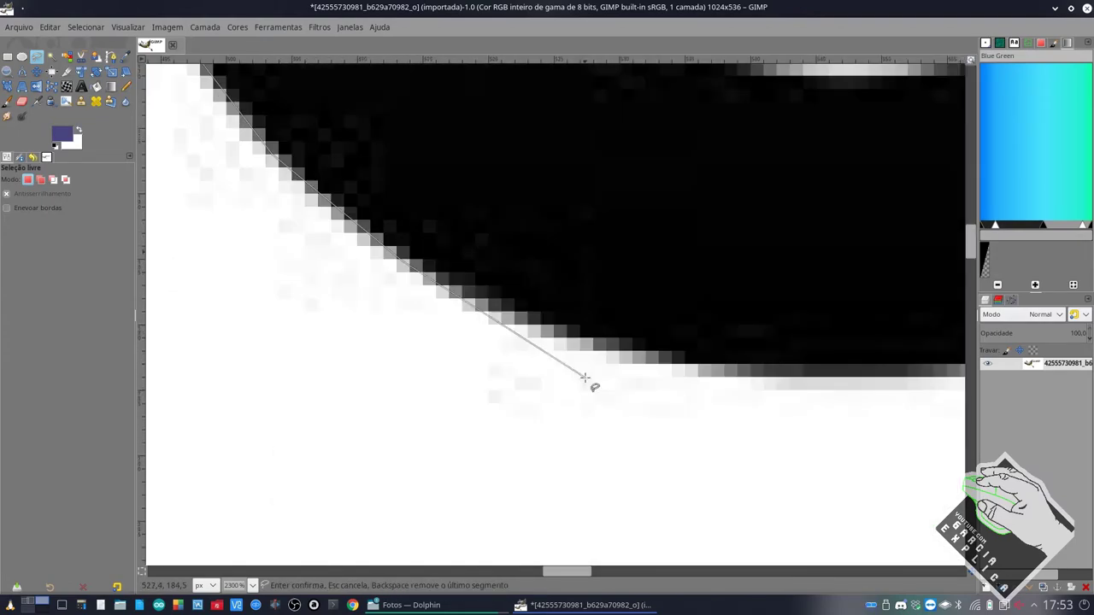
click(949, 337)
- Trace the G's inner corner, inner curve and arc tips, then close the outline
scroll(854, 257, up, 5)
scroll(854, 213, right, 5)
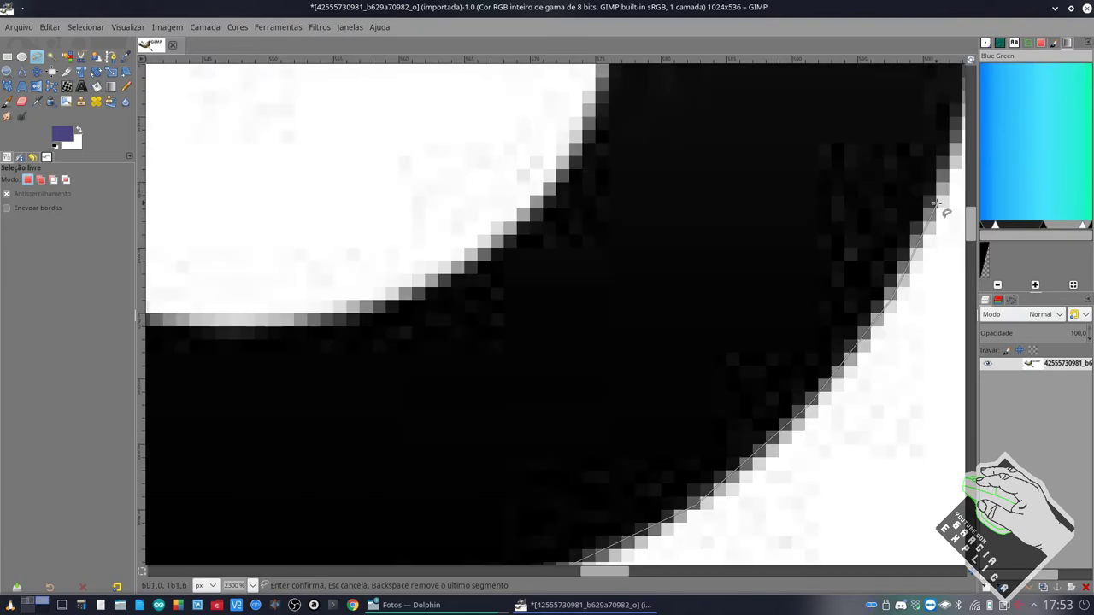
scroll(935, 202, up, 5)
scroll(803, 208, up, 3)
scroll(776, 163, down, 2)
click(589, 348)
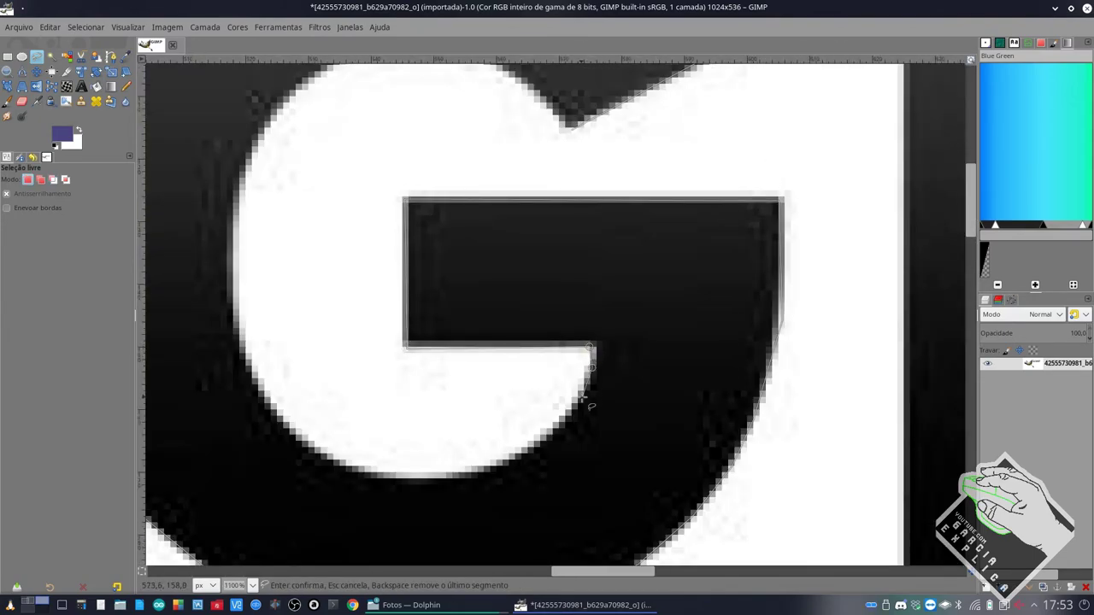
click(244, 208)
scroll(282, 257, up, 5)
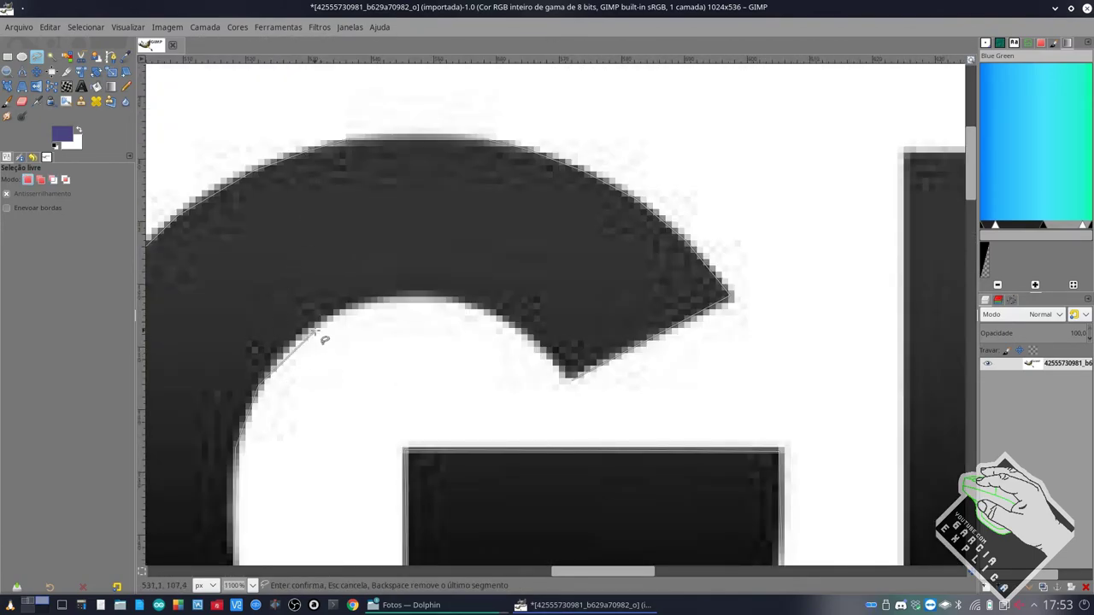
click(462, 304)
click(552, 357)
scroll(598, 376, up, 2)
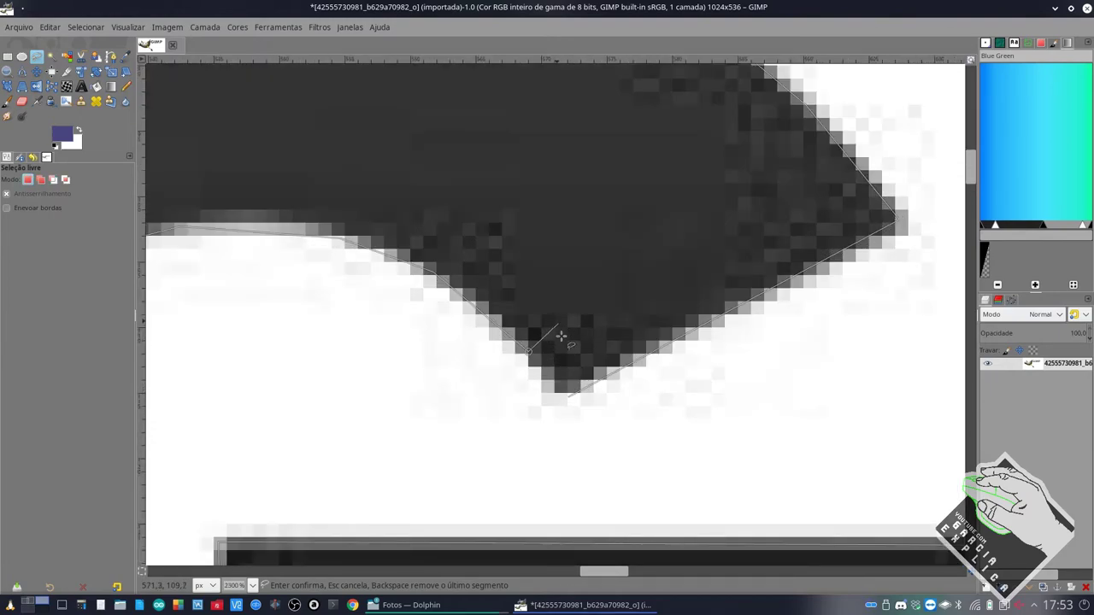
click(565, 390)
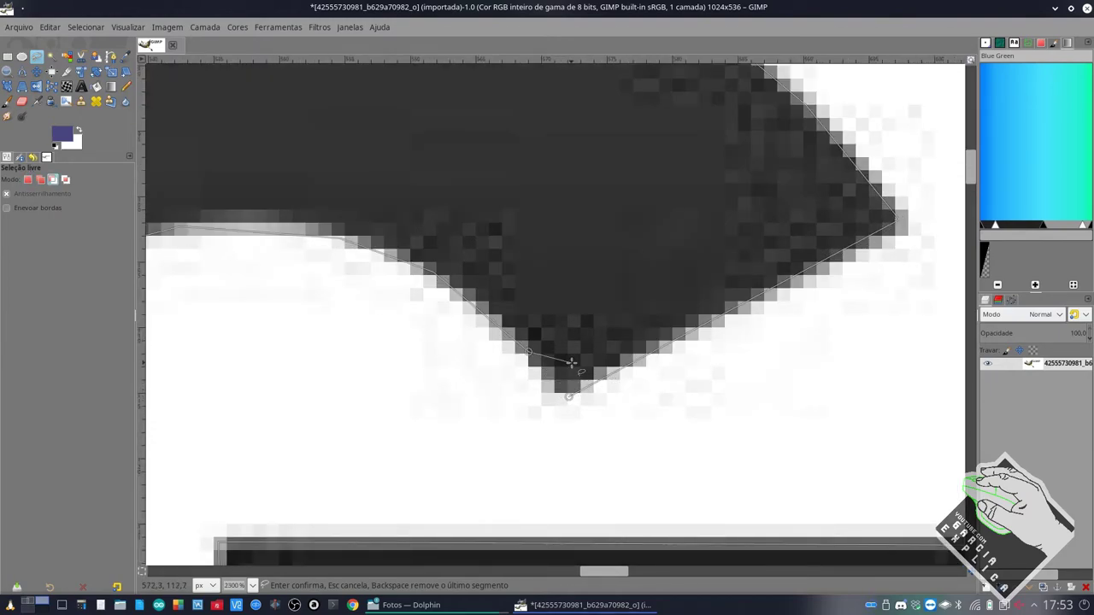
scroll(571, 363, down, 2)
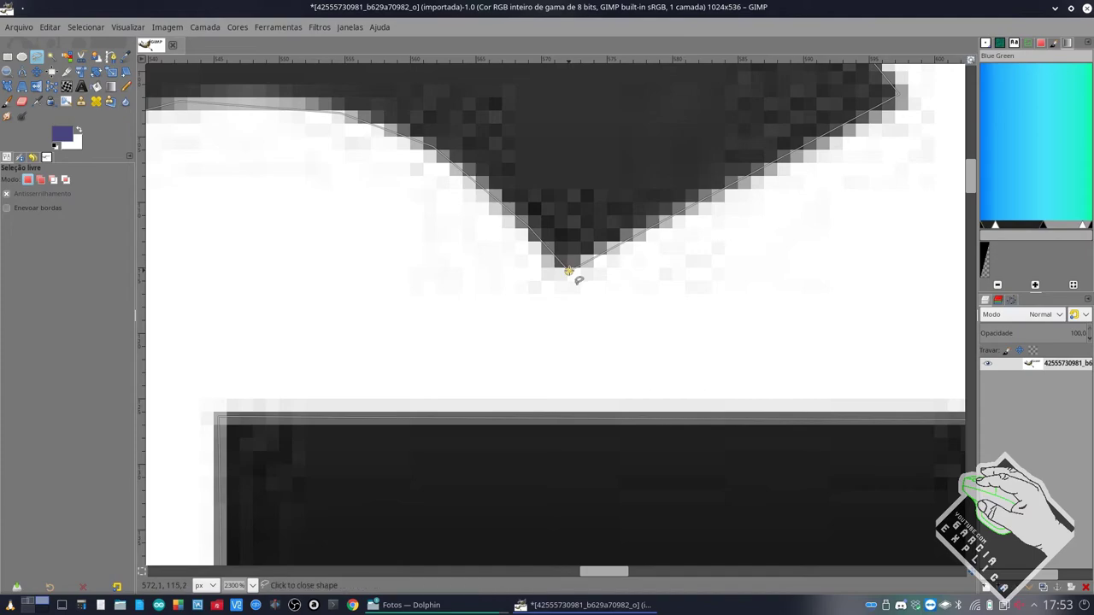
click(569, 270)
scroll(570, 266, down, 5)
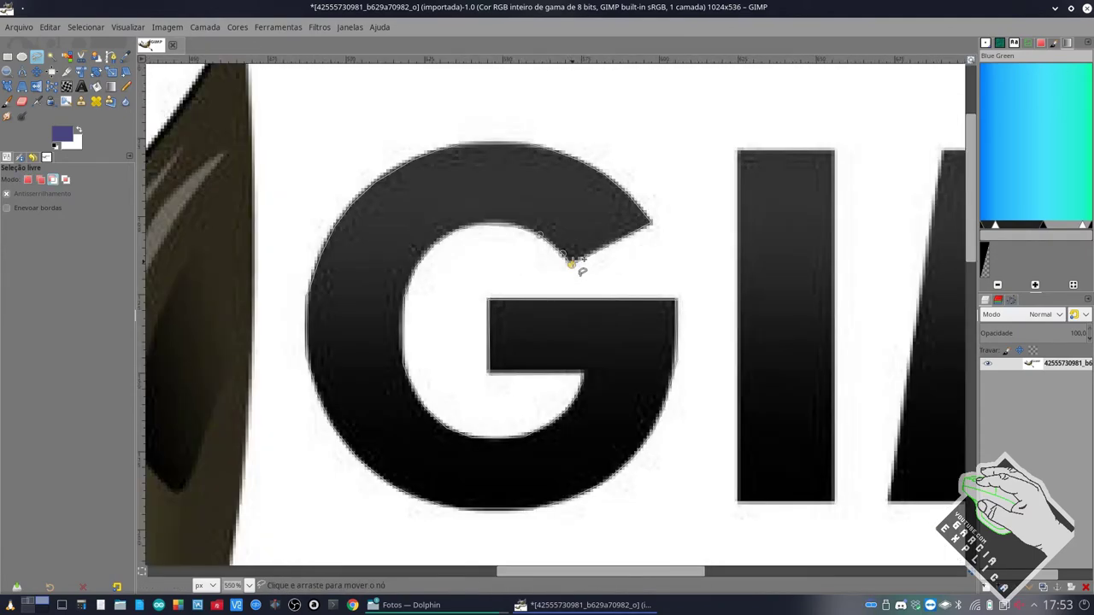
- Commit the traced G as a selection, copy it and paste it as a floating selection
key(Return)
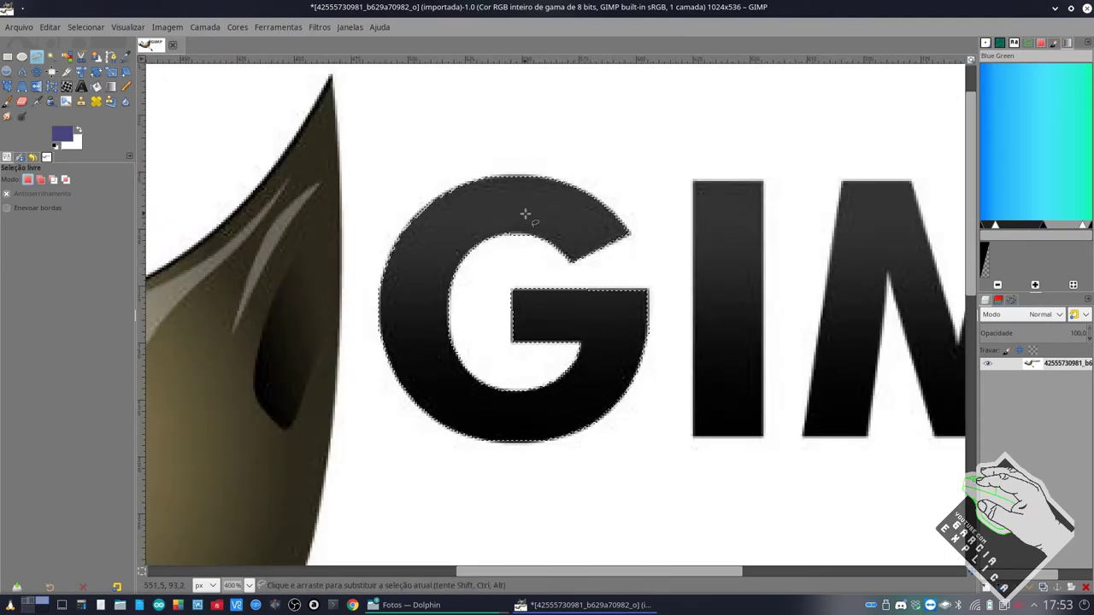
key(ctrl+c)
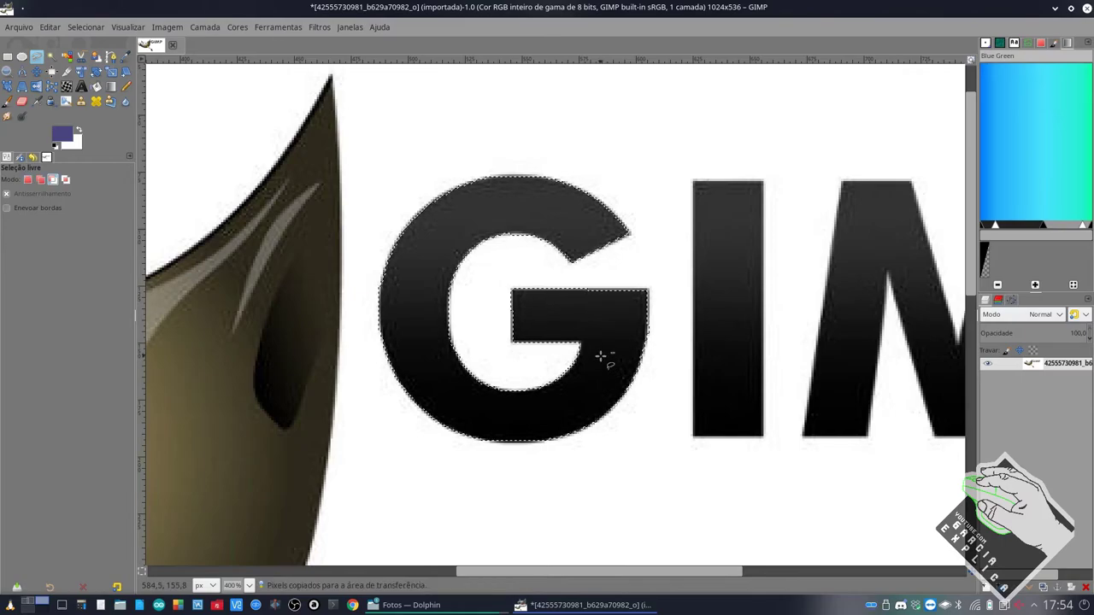
key(ctrl+v)
- Move the floating G down below the wordmark, beneath the I and M
click(36, 71)
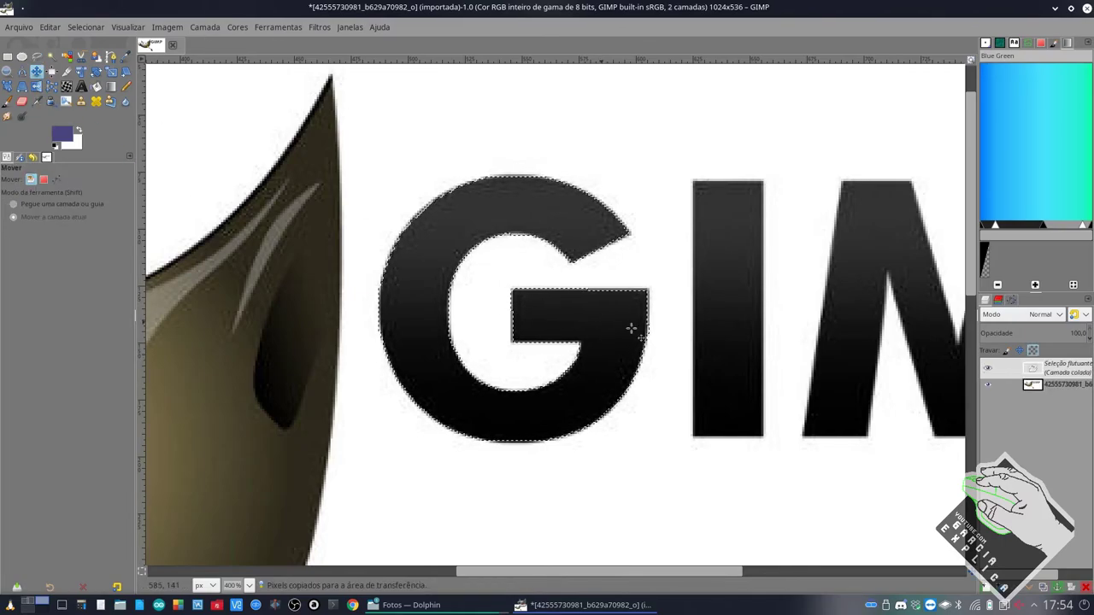
scroll(635, 329, down, 3)
drag(621, 305, 628, 393)
scroll(620, 389, down, 1)
scroll(622, 385, down, 1)
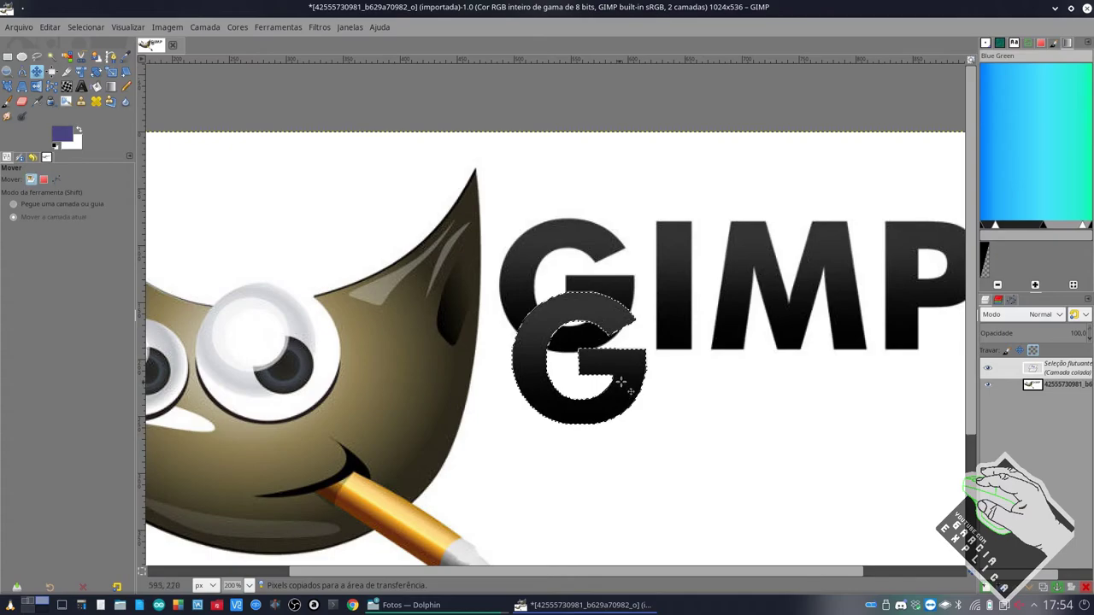
scroll(622, 342, down, 3)
drag(622, 317, 615, 340)
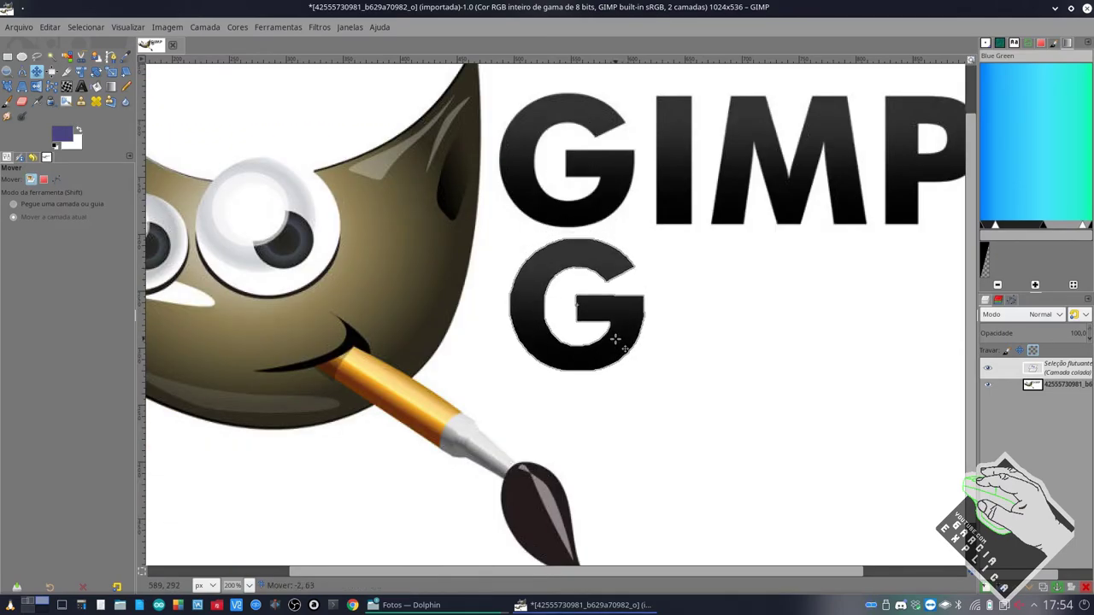
mouse_move(615, 341)
mouse_down()
mouse_move(630, 355)
mouse_move(382, 286)
mouse_move(412, 279)
mouse_move(315, 242)
mouse_move(720, 330)
mouse_up()
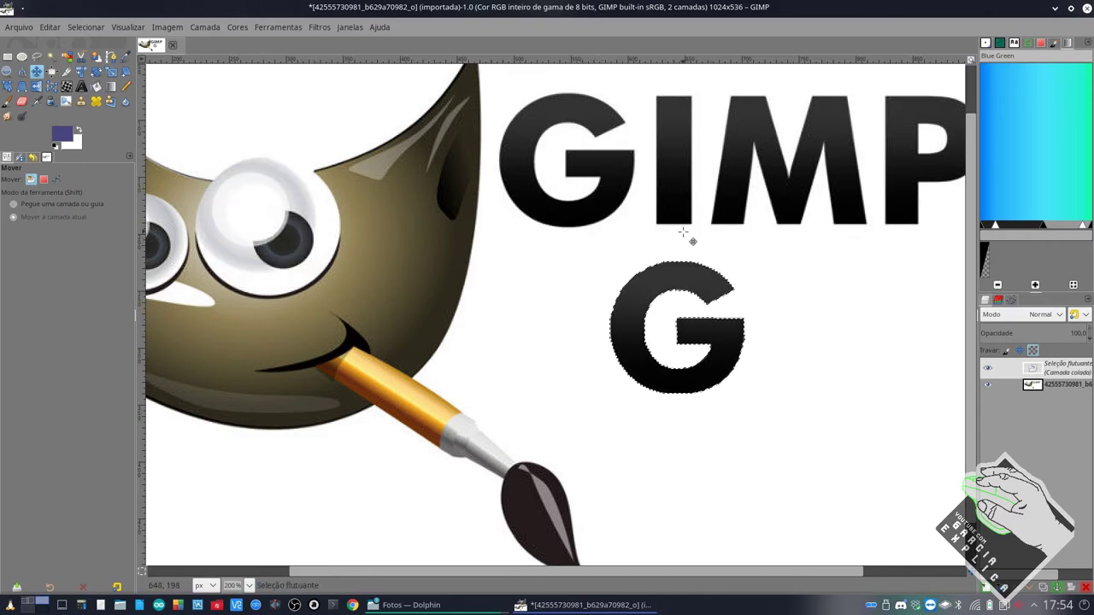
scroll(684, 238, down, 1)
scroll(680, 234, up, 2)
scroll(680, 234, right, 3)
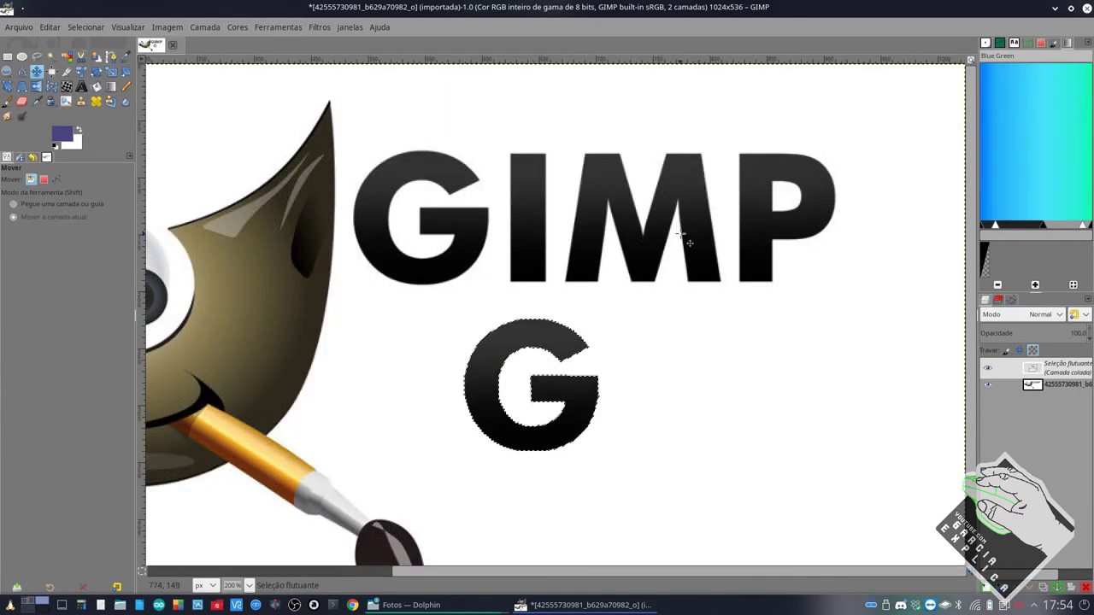
scroll(681, 234, down, 2)
scroll(680, 235, up, 2)
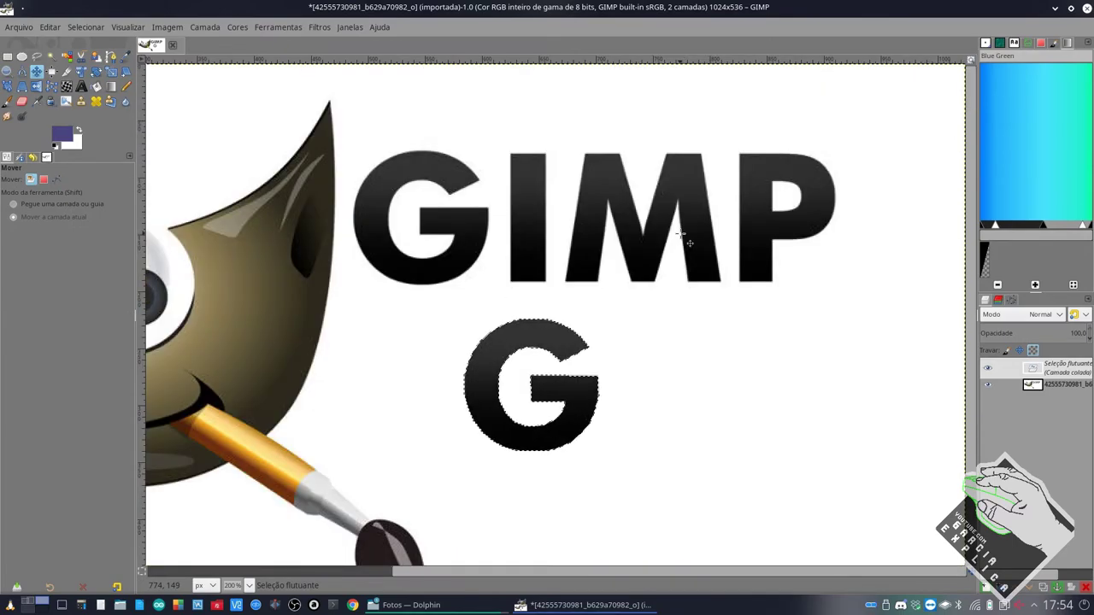
scroll(681, 234, down, 2)
scroll(681, 234, up, 2)
scroll(680, 235, down, 2)
scroll(683, 237, up, 2)
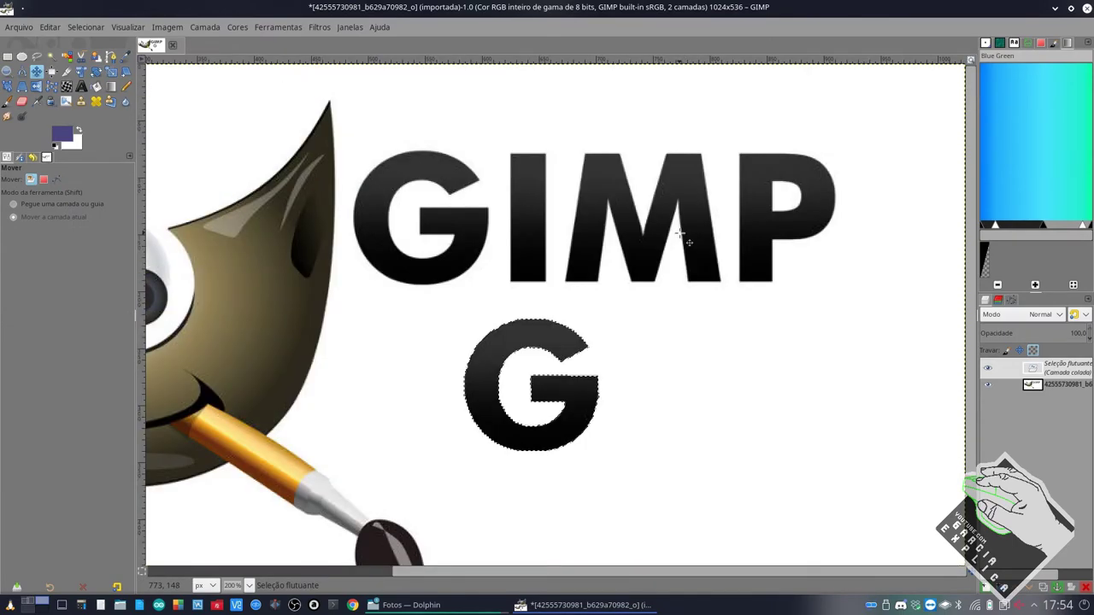
scroll(683, 236, down, 2)
scroll(684, 237, up, 2)
scroll(535, 328, down, 2)
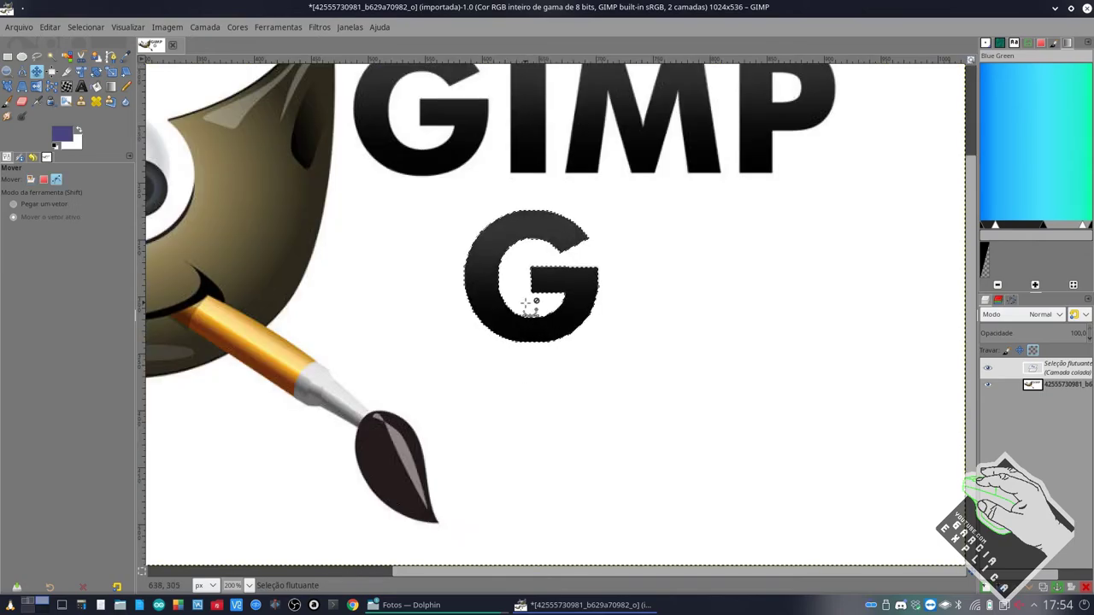
ctrl+scroll(533, 299, up, 3)
ctrl+scroll(533, 275, up, 1)
ctrl+scroll(533, 275, down, 1)
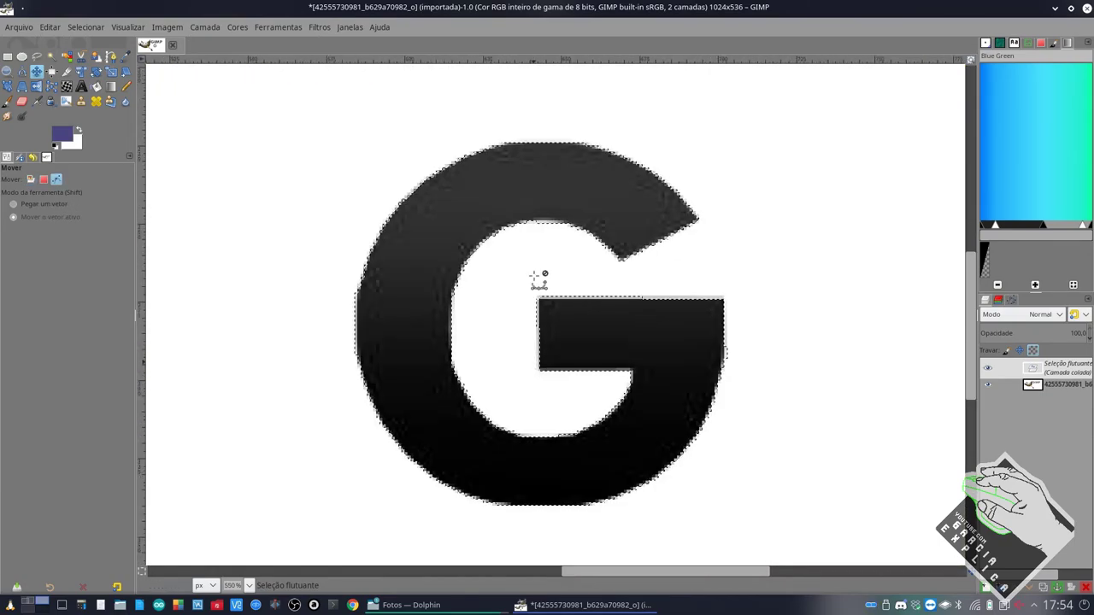
ctrl+scroll(533, 275, down, 1)
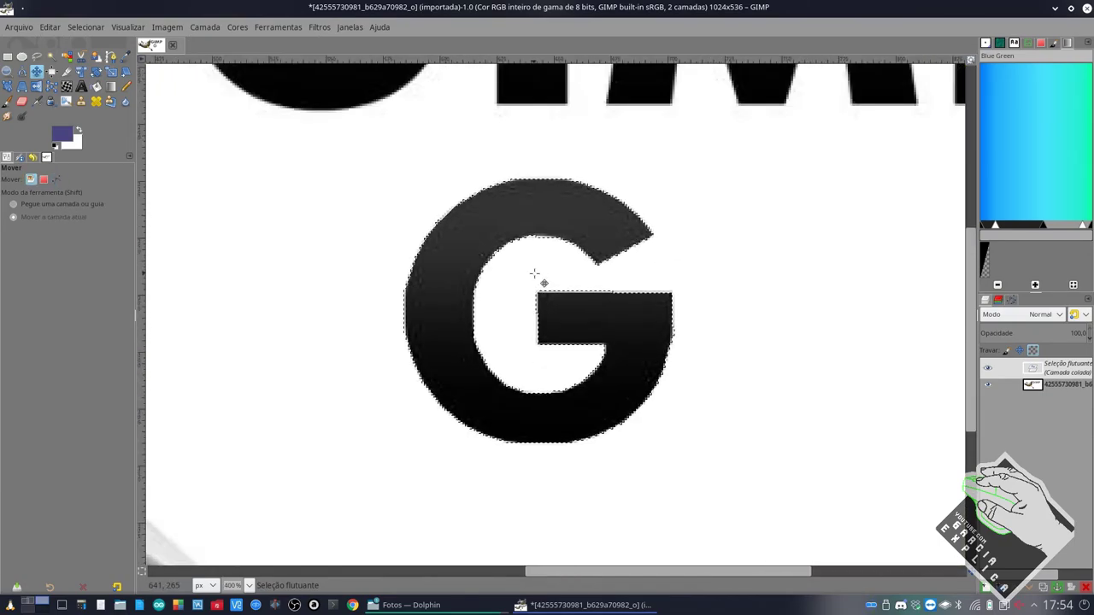
scroll(534, 243, up, 3)
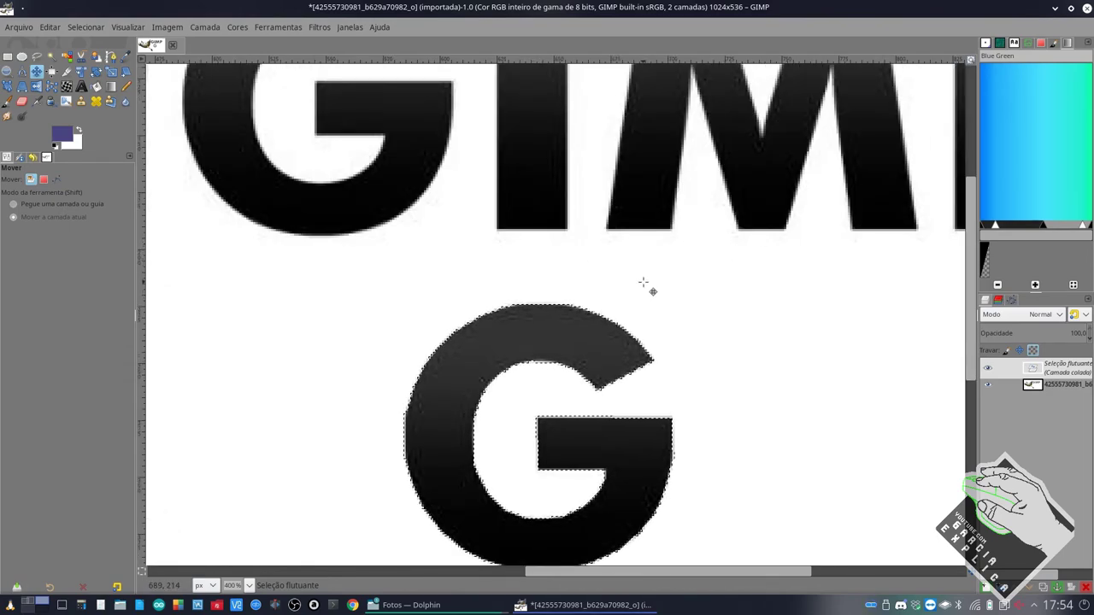
scroll(647, 286, down, 6)
scroll(643, 280, up, 3)
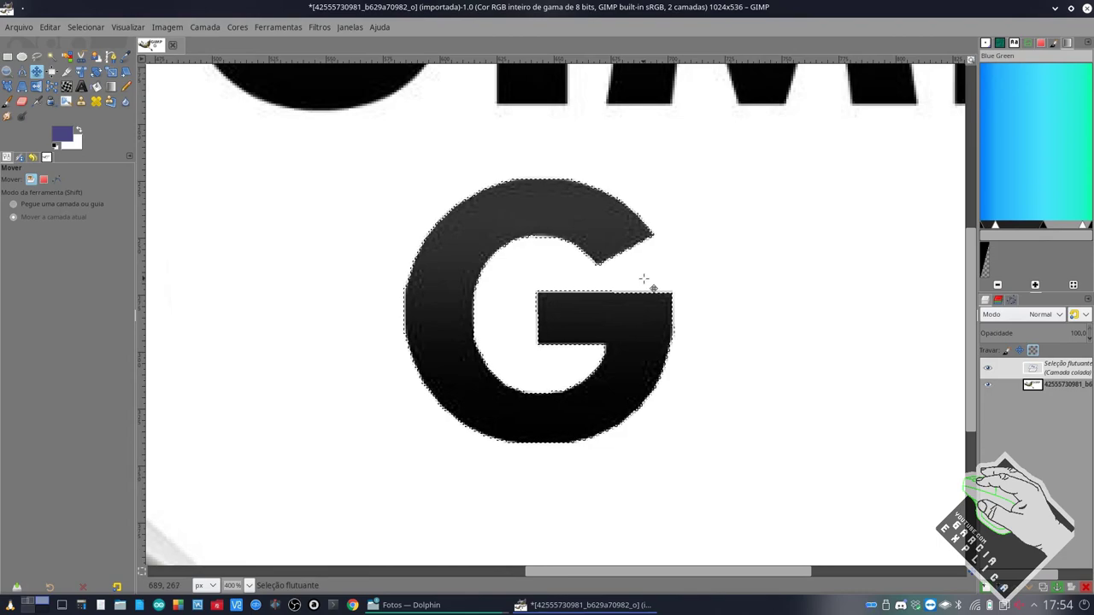
scroll(643, 280, down, 1)
scroll(645, 279, down, 2)
key(m)
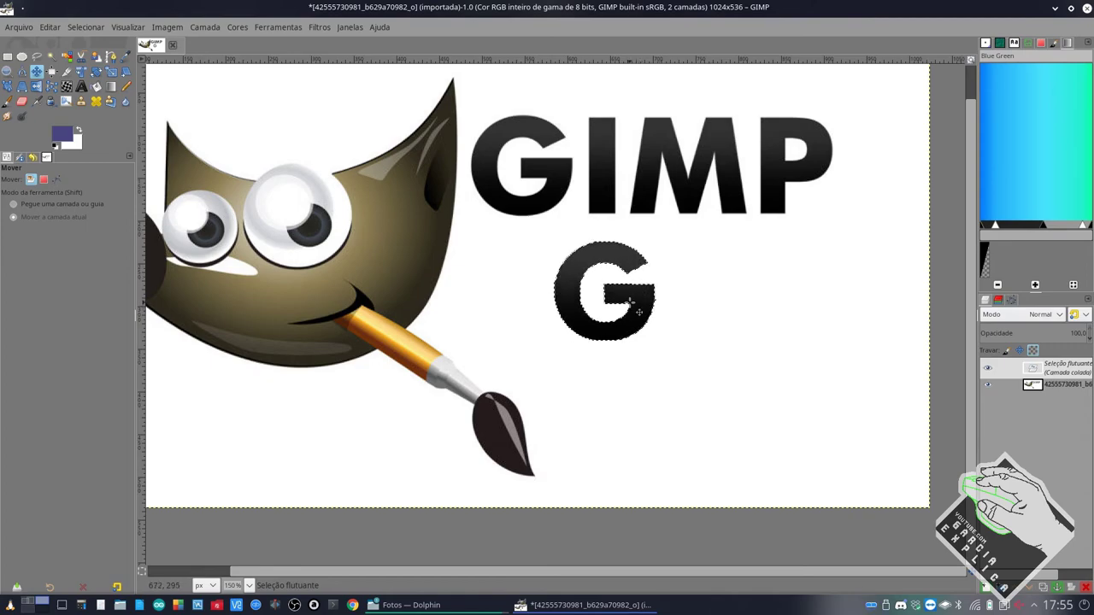
- Drag the floating G left and up until it lines up under the wordmark's G
scroll(633, 304, up, 1)
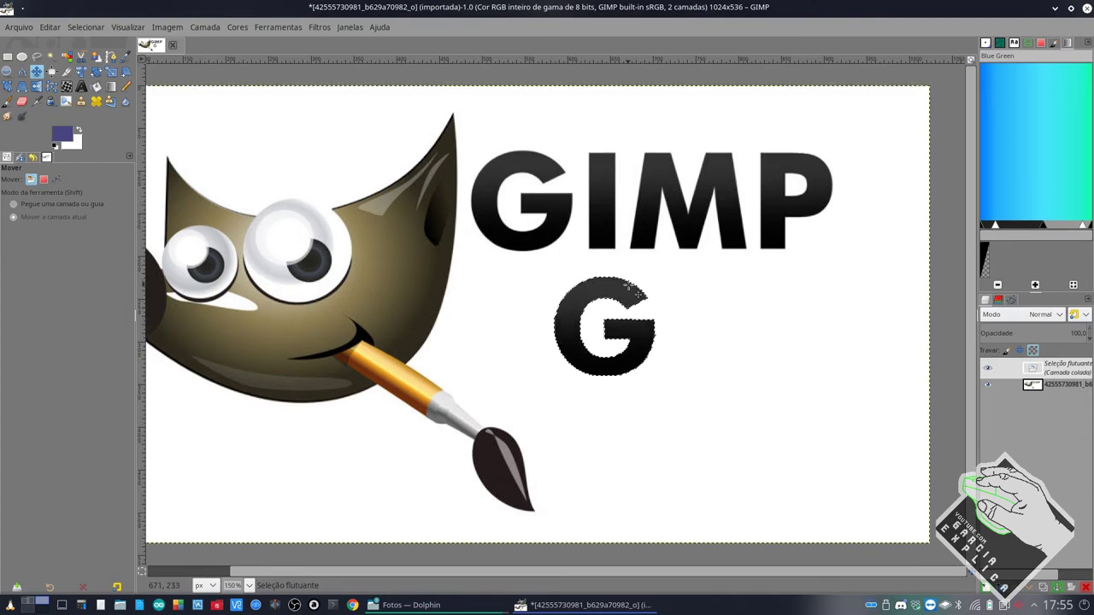
drag(633, 293, 542, 269)
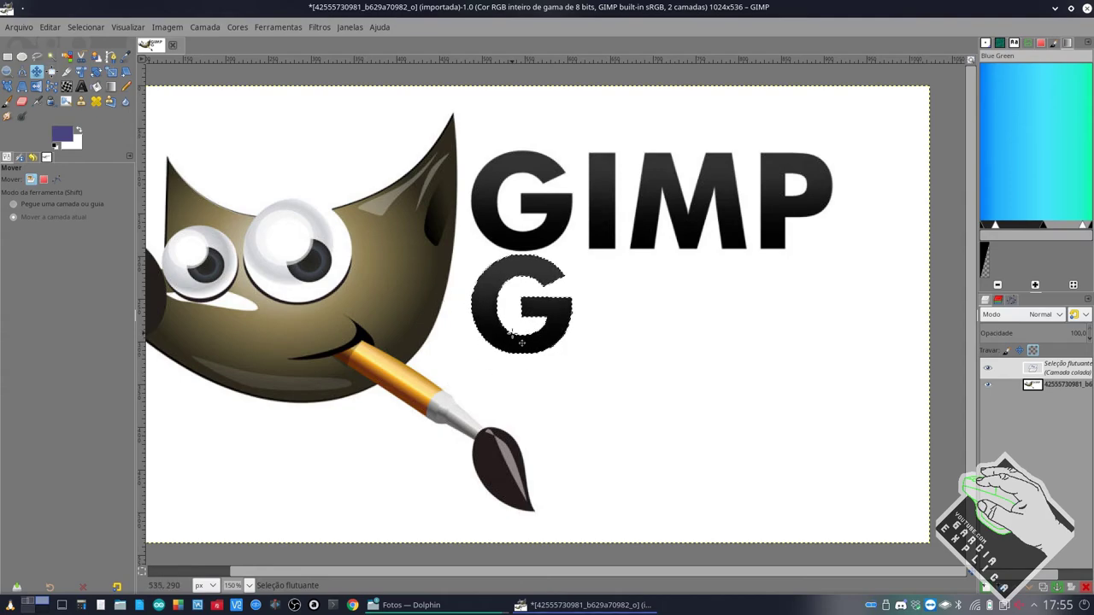
drag(569, 573, 468, 579)
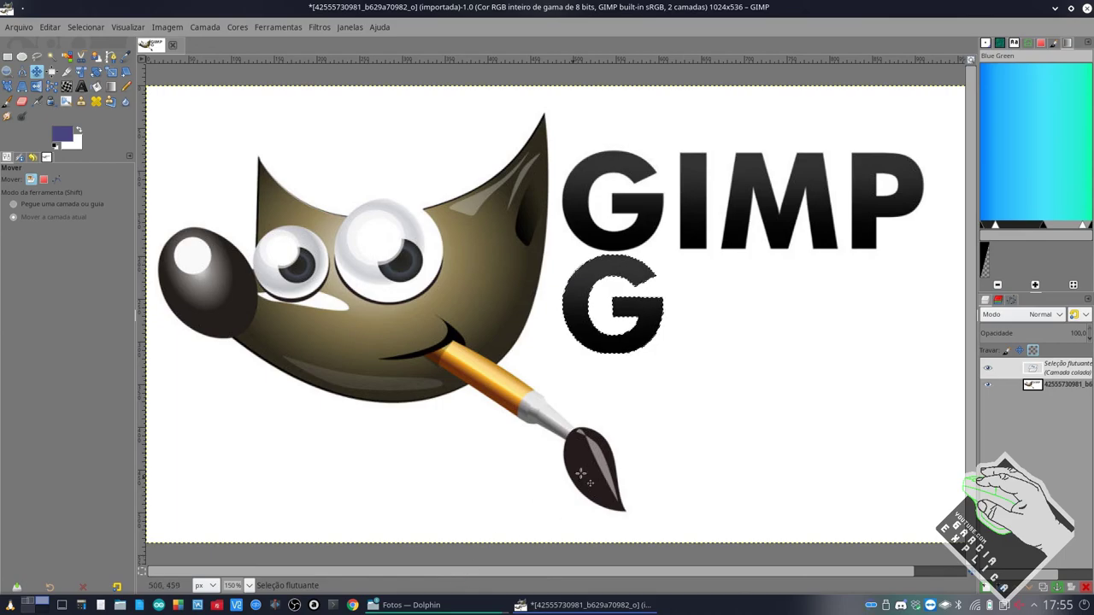